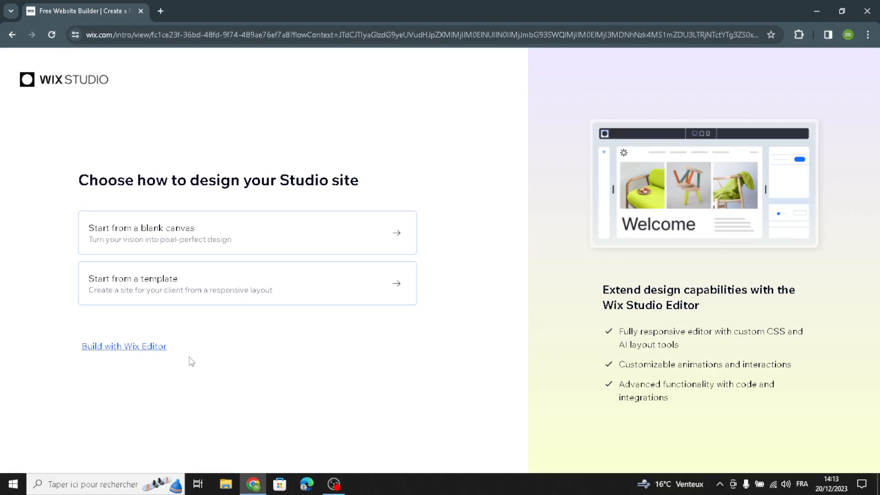
Step: Choose to build with Wix Editor without AI and set the website type to Pet Supply Store
{"action": "left_click", "coordinate": [94, 352]}
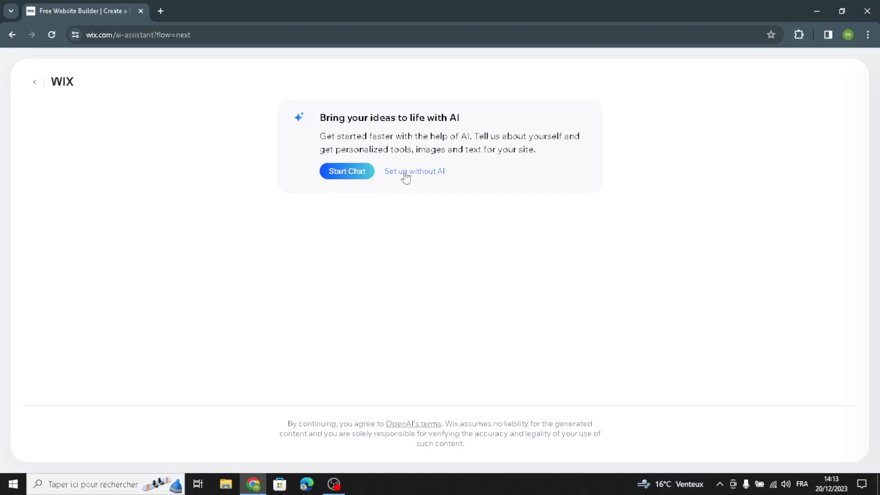
{"action": "left_click", "coordinate": [420, 174]}
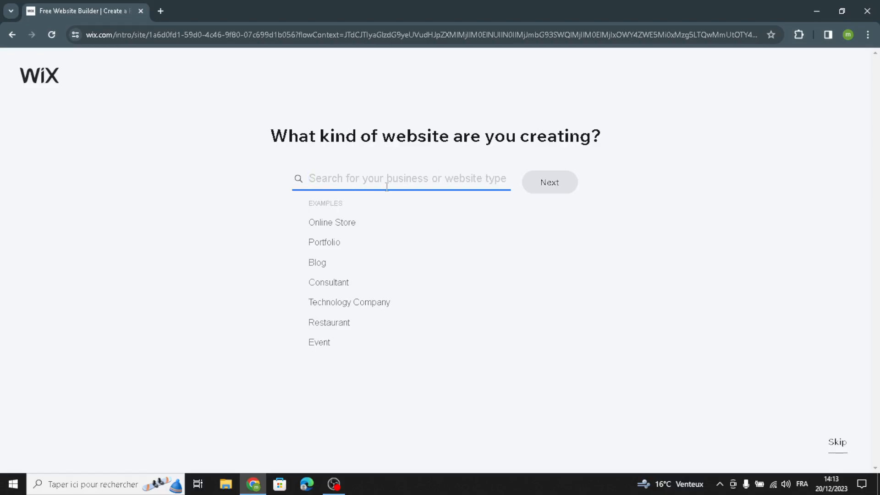
{"action": "type", "text": "pet supplies"}
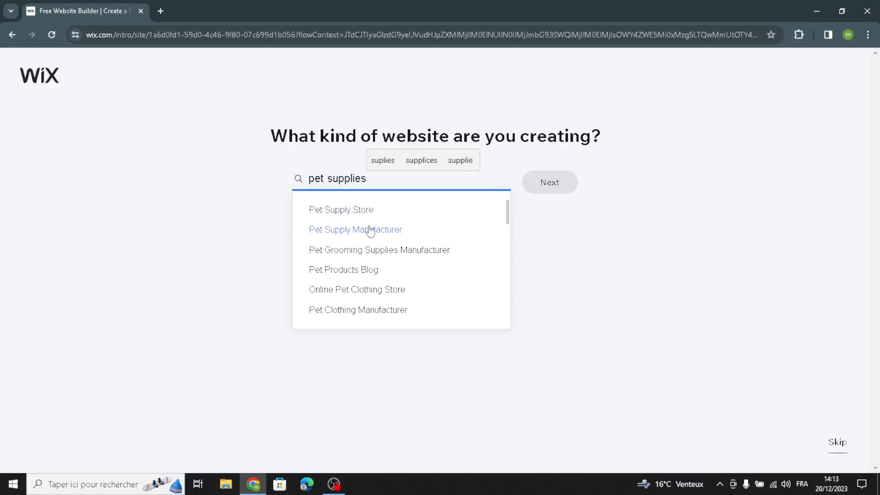
{"action": "left_click", "coordinate": [317, 210]}
{"action": "left_click", "coordinate": [534, 184]}
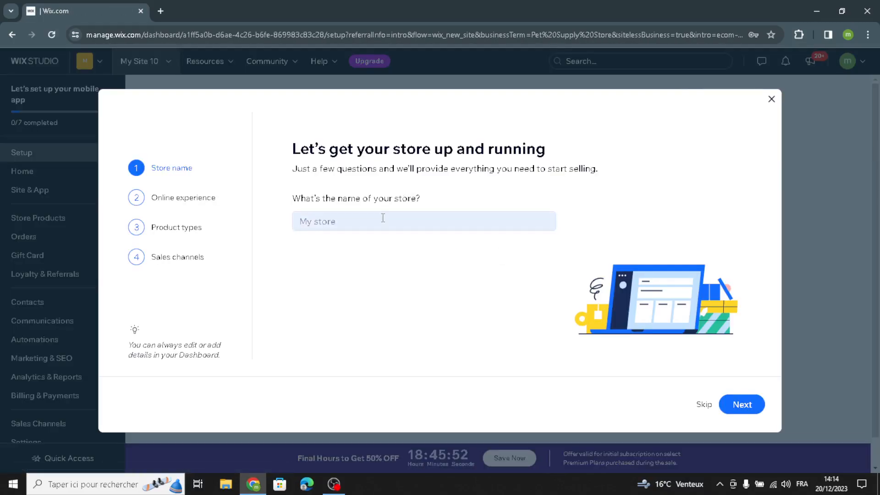
Step: Name the store PawsNMore and proceed past the existing online store question
{"action": "left_click", "coordinate": [383, 218]}
{"action": "type", "text": "PawsNMore"}
{"action": "left_click", "coordinate": [738, 405]}
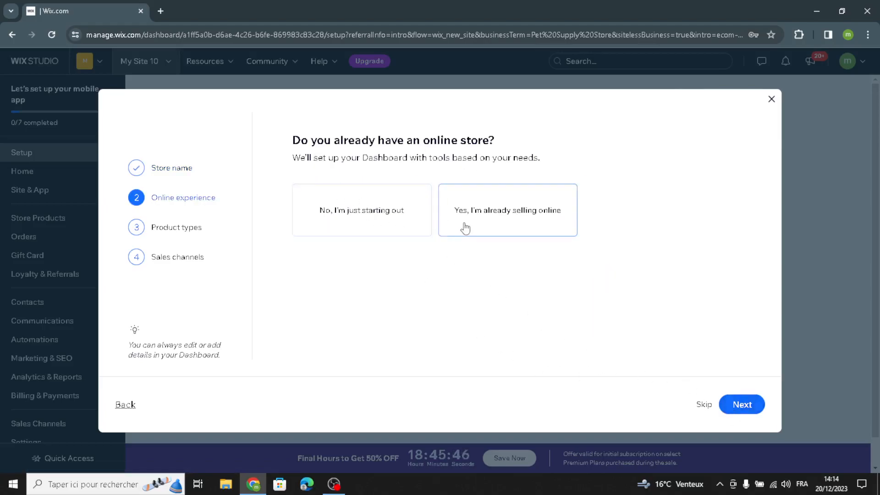
{"action": "left_click", "coordinate": [742, 406]}
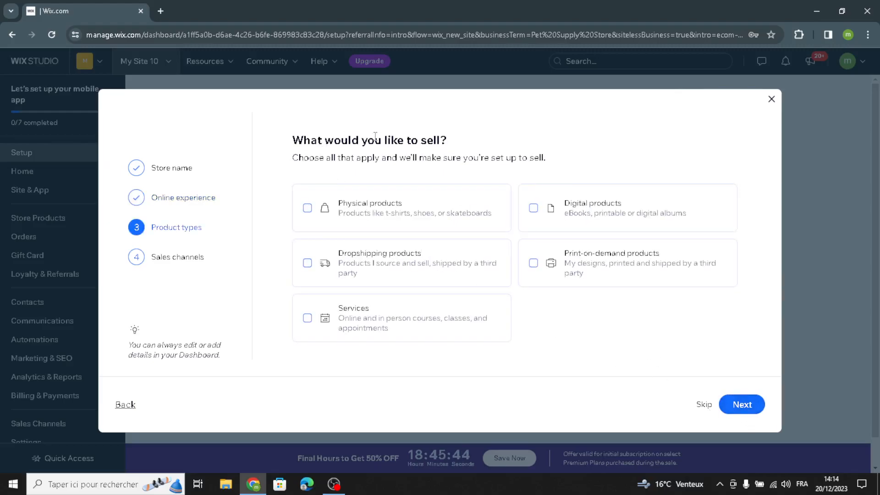
Step: Choose physical products to sell, add marketplaces and social media as a sales channel, and finish the store setup
{"action": "left_click", "coordinate": [349, 210]}
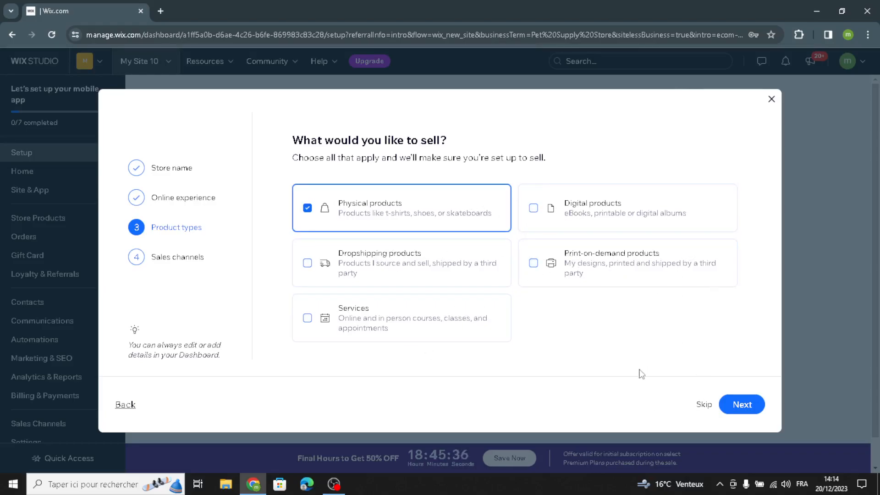
{"action": "left_click", "coordinate": [743, 406]}
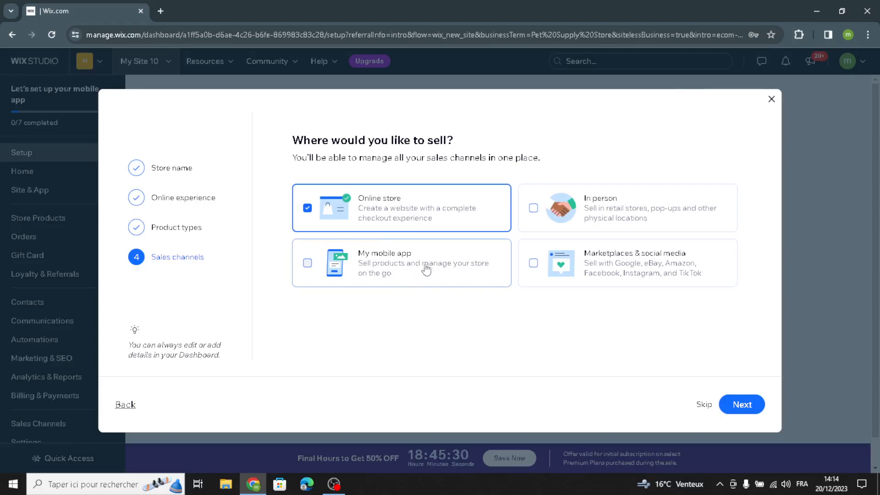
{"action": "left_click", "coordinate": [592, 271]}
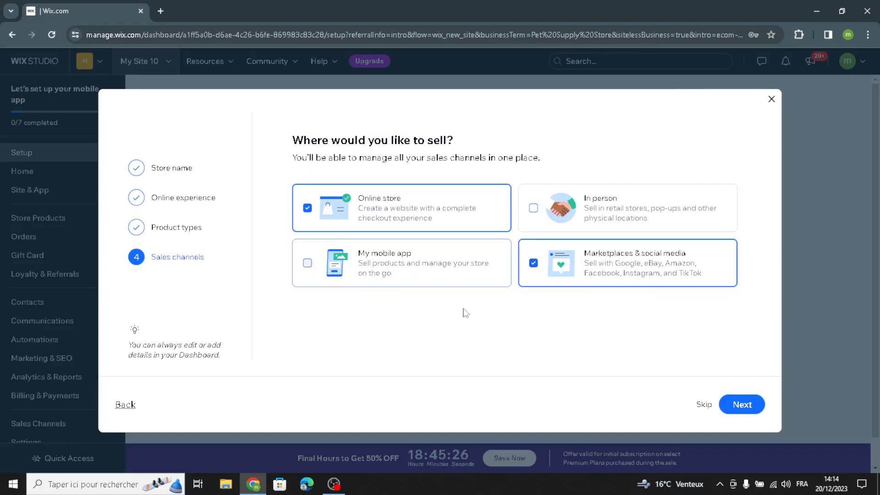
{"action": "left_click", "coordinate": [729, 410]}
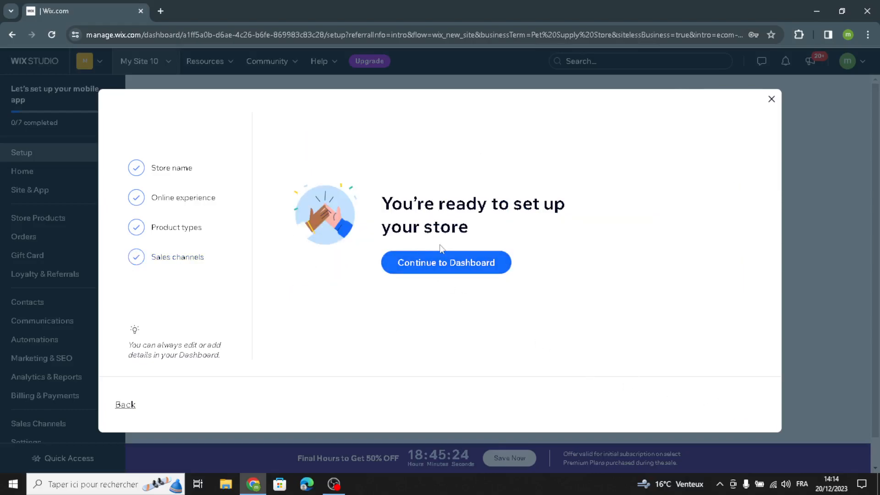
{"action": "left_click", "coordinate": [442, 258]}
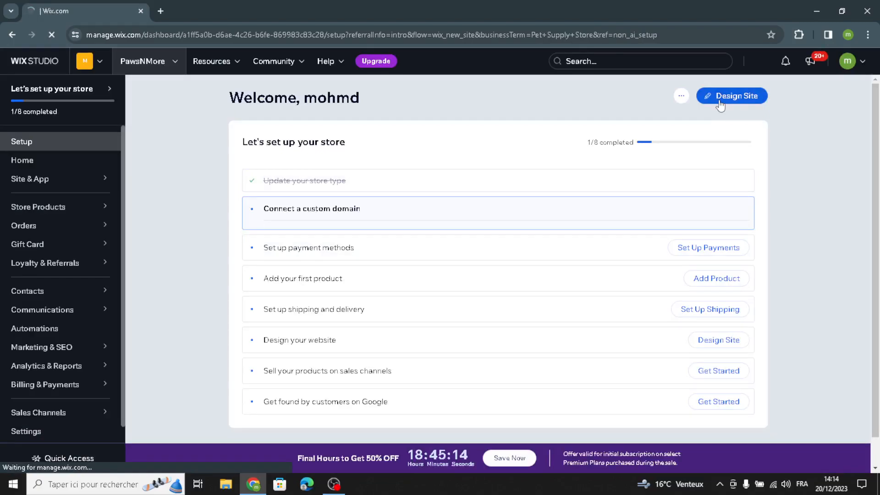
Step: Let Wix create the site using the Elegant theme and the "We are PawsNMore" homepage design
{"action": "left_click", "coordinate": [720, 102]}
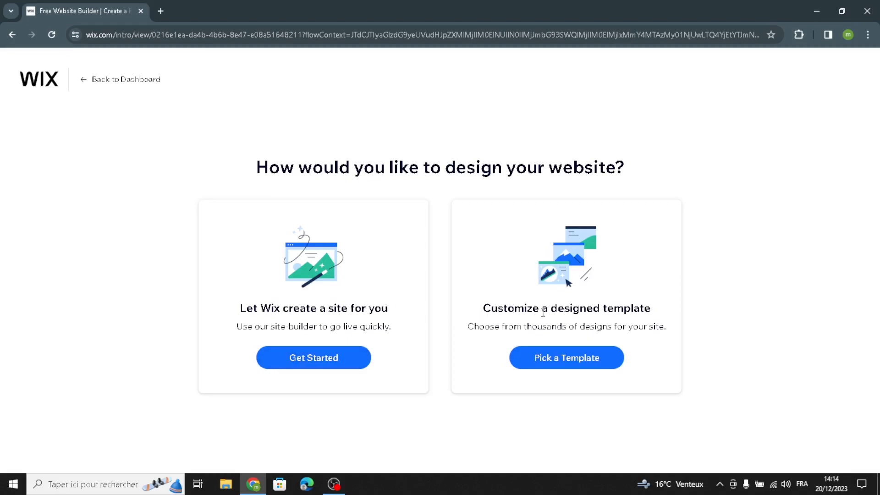
{"action": "left_click", "coordinate": [338, 362]}
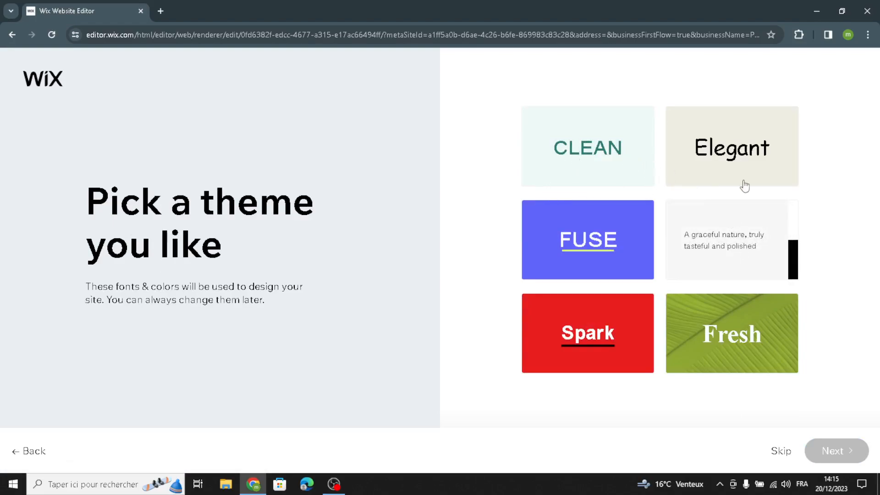
{"action": "left_click", "coordinate": [783, 185]}
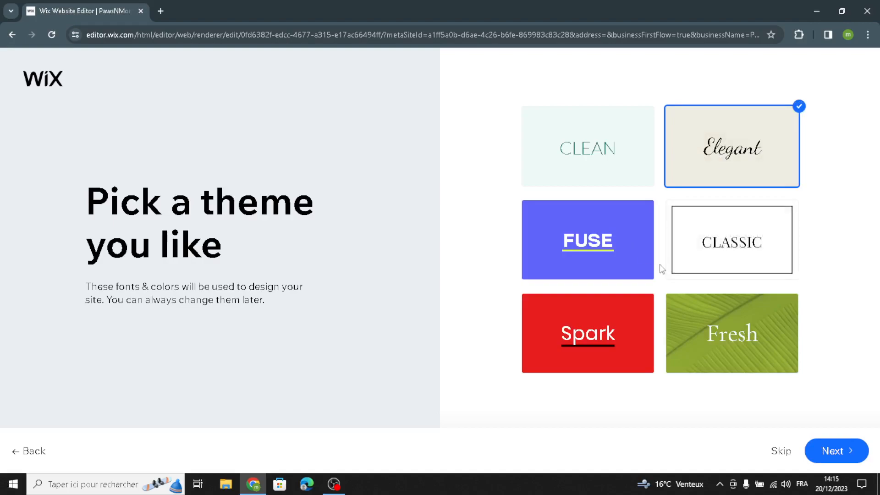
{"action": "left_click", "coordinate": [815, 453]}
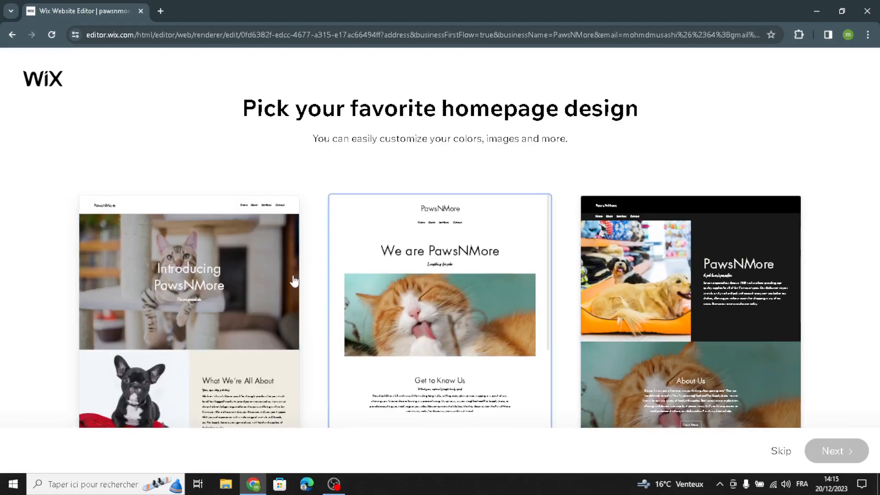
{"action": "left_click", "coordinate": [514, 385]}
{"action": "left_click", "coordinate": [819, 464]}
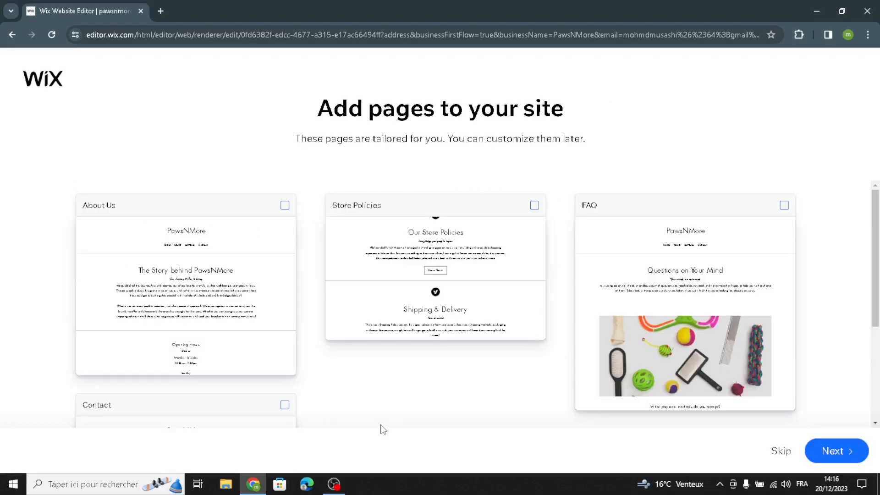
Step: Add the Contact page to the generated site and open the site in the editor
{"action": "scroll", "coordinate": [381, 425], "scroll_direction": "down", "scroll_amount": 3}
{"action": "scroll", "coordinate": [381, 426], "scroll_direction": "up", "scroll_amount": 3}
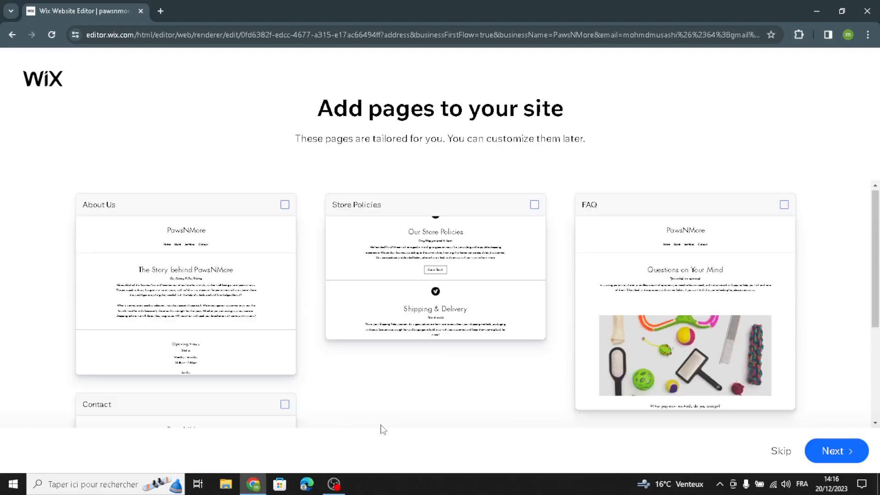
{"action": "scroll", "coordinate": [381, 421], "scroll_direction": "down", "scroll_amount": 3}
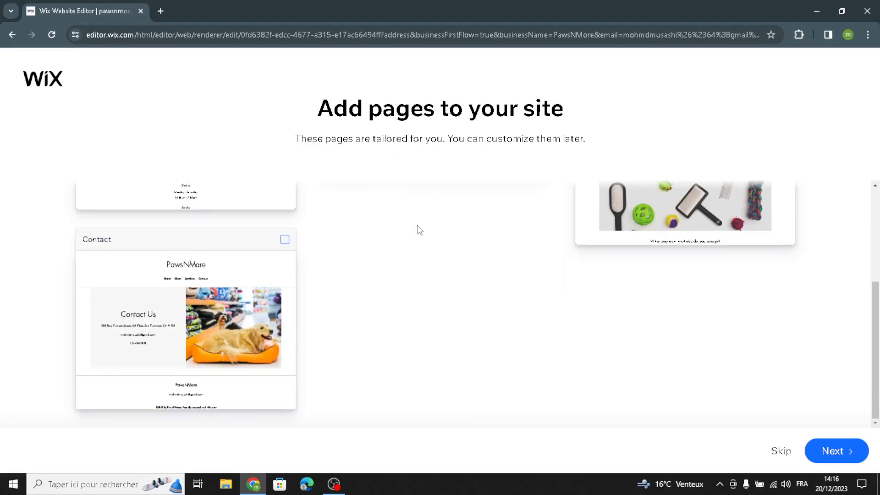
{"action": "scroll", "coordinate": [362, 249], "scroll_direction": "up", "scroll_amount": 3}
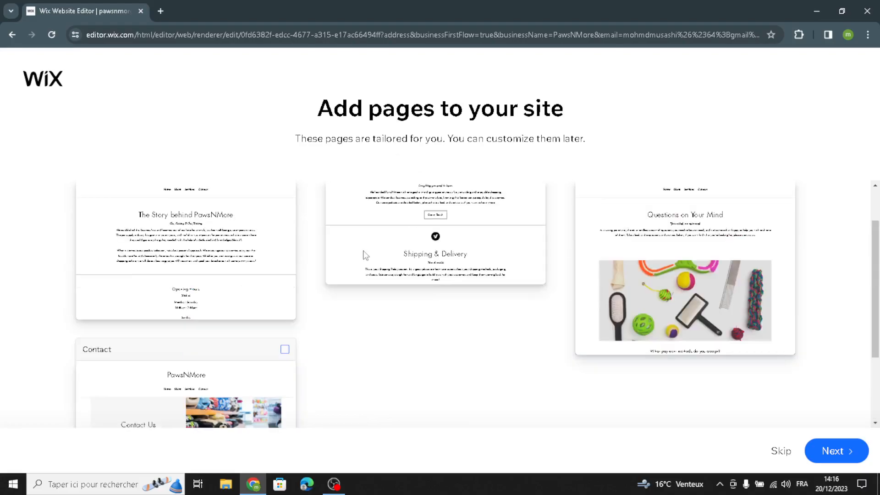
{"action": "scroll", "coordinate": [345, 377], "scroll_direction": "down", "scroll_amount": 3}
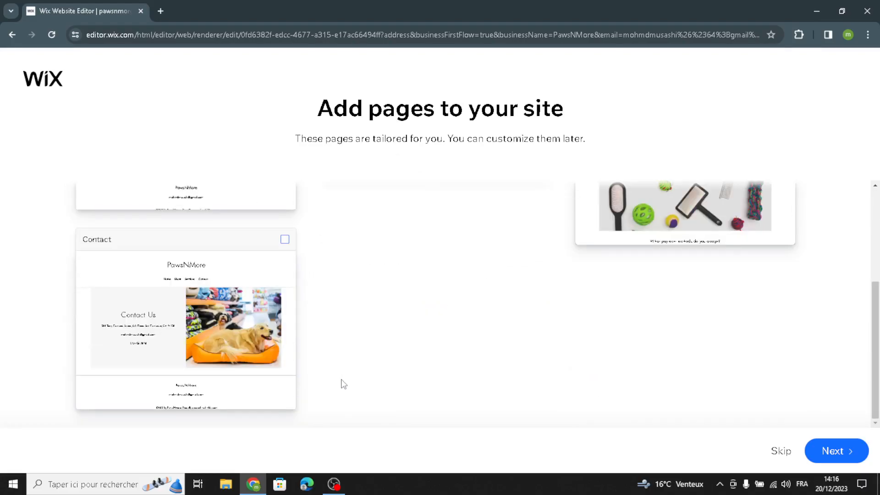
{"action": "left_click", "coordinate": [285, 238]}
{"action": "left_click", "coordinate": [833, 454]}
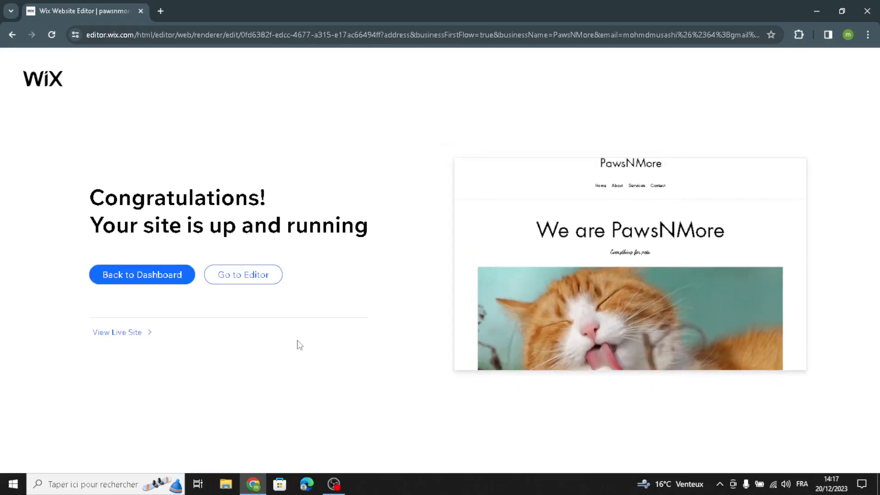
{"action": "left_click", "coordinate": [247, 277]}
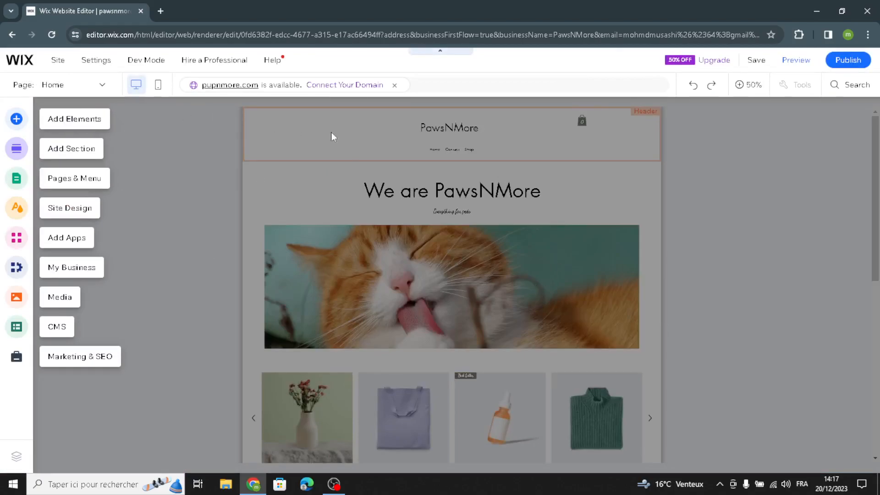
Step: Look through the elements that can be added, examining the text, image and button categories
{"action": "left_click", "coordinate": [70, 114]}
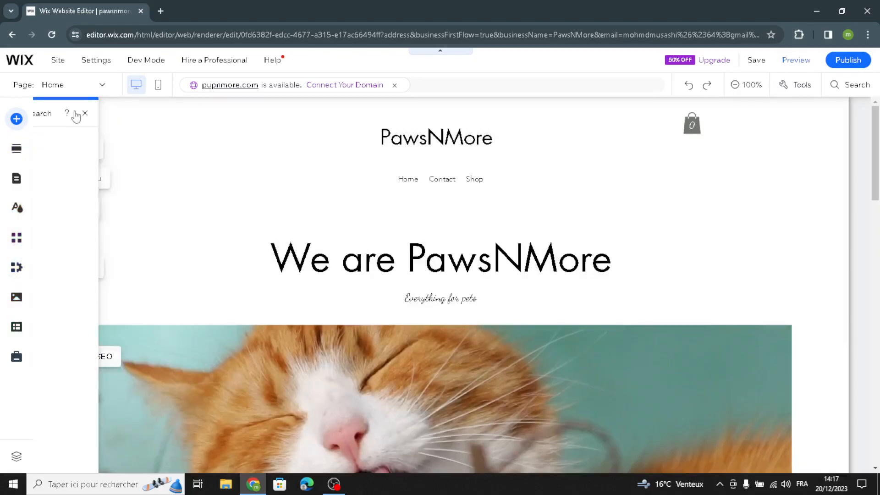
{"action": "left_click", "coordinate": [71, 115]}
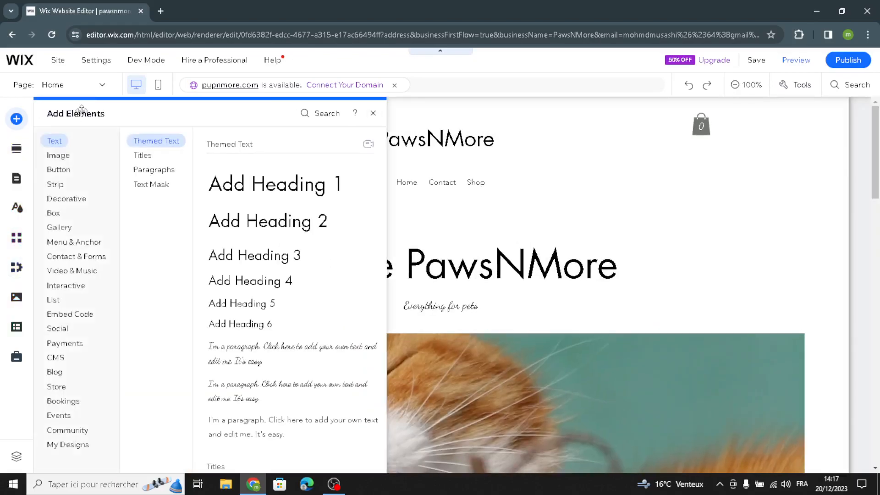
{"action": "left_click", "coordinate": [64, 169]}
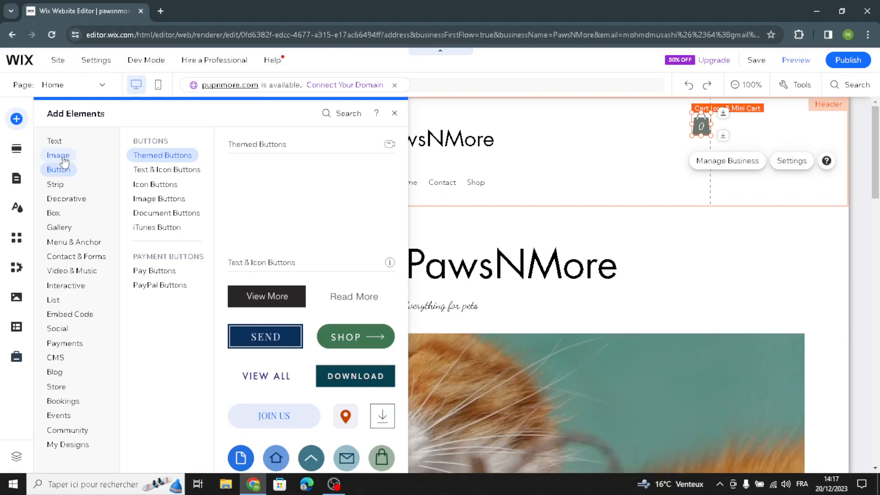
{"action": "left_click", "coordinate": [63, 156]}
{"action": "left_click", "coordinate": [58, 171]}
{"action": "left_click", "coordinate": [169, 176]}
{"action": "left_click", "coordinate": [157, 184]}
{"action": "left_click", "coordinate": [147, 202]}
{"action": "left_click", "coordinate": [146, 213]}
{"action": "left_click", "coordinate": [146, 199]}
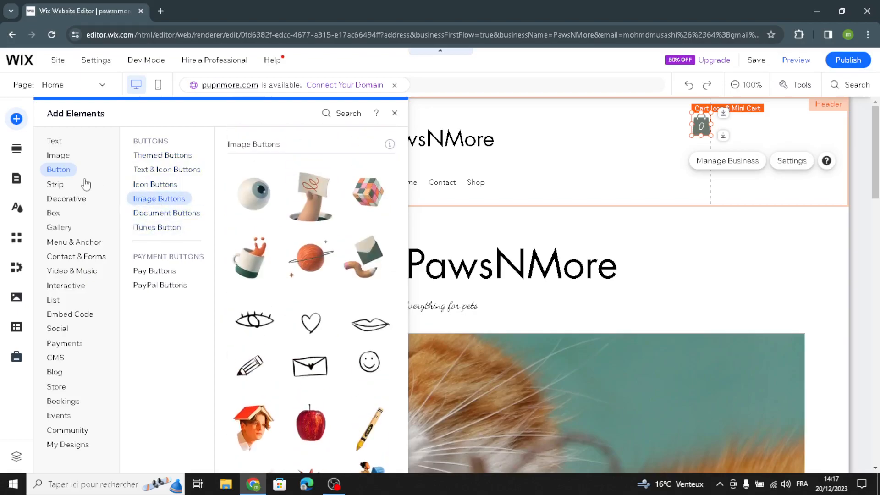
Step: Examine the decorative shapes, arrows and lines, and the available section categories
{"action": "left_click", "coordinate": [79, 204]}
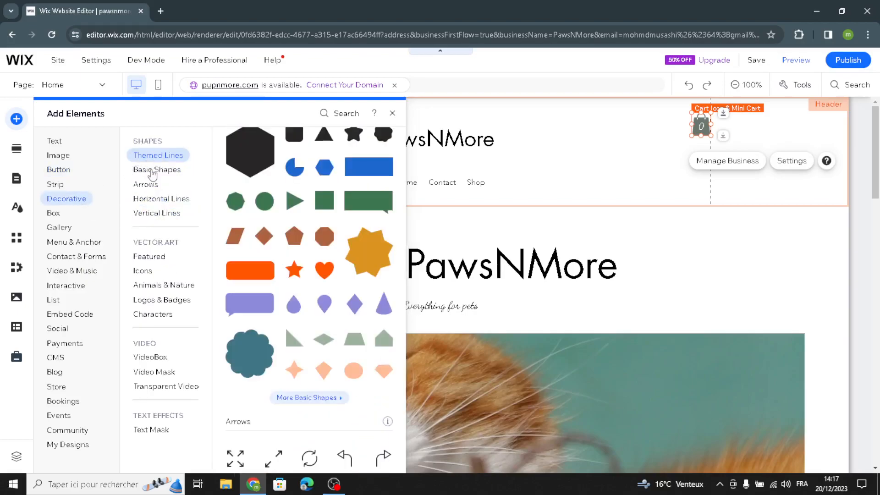
{"action": "left_click", "coordinate": [148, 158]}
{"action": "left_click", "coordinate": [148, 170]}
{"action": "left_click", "coordinate": [146, 184]}
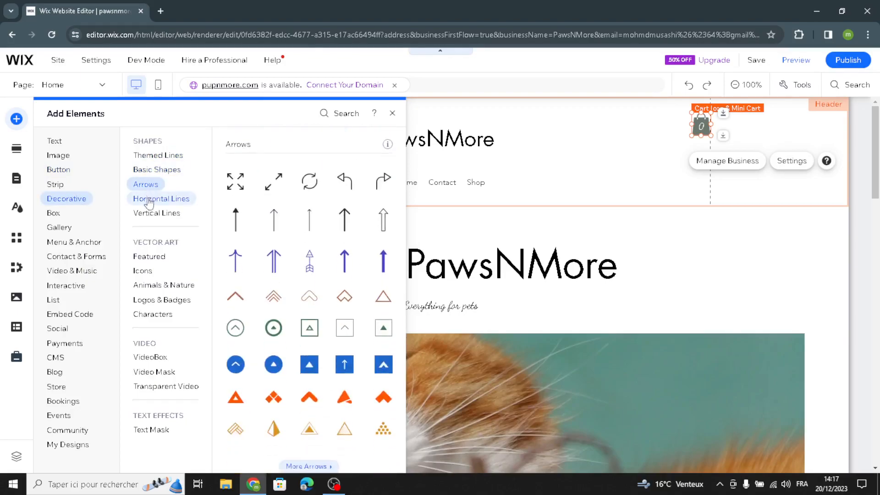
{"action": "left_click", "coordinate": [148, 199]}
{"action": "left_click", "coordinate": [157, 213]}
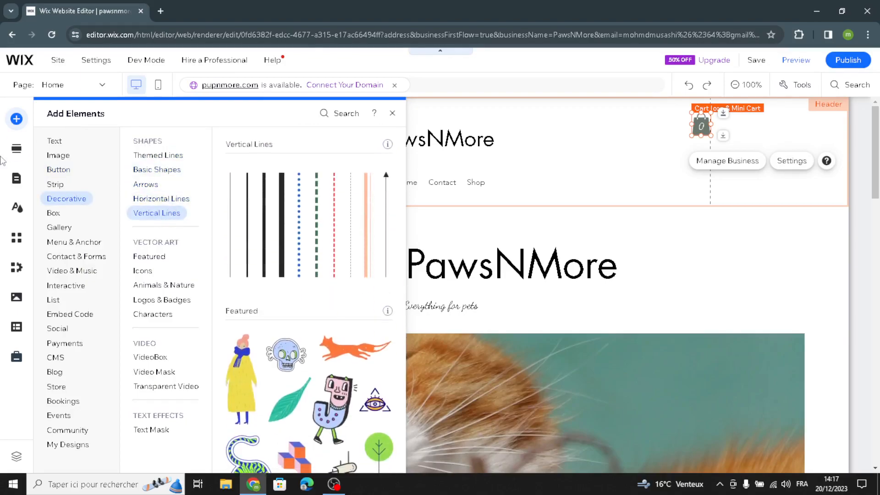
{"action": "left_click", "coordinate": [17, 148]}
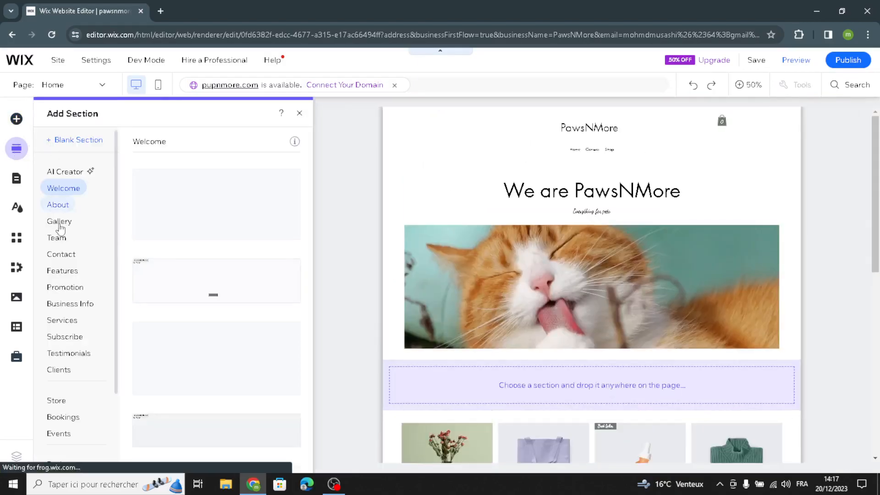
{"action": "scroll", "coordinate": [59, 254], "scroll_direction": "down", "scroll_amount": 2}
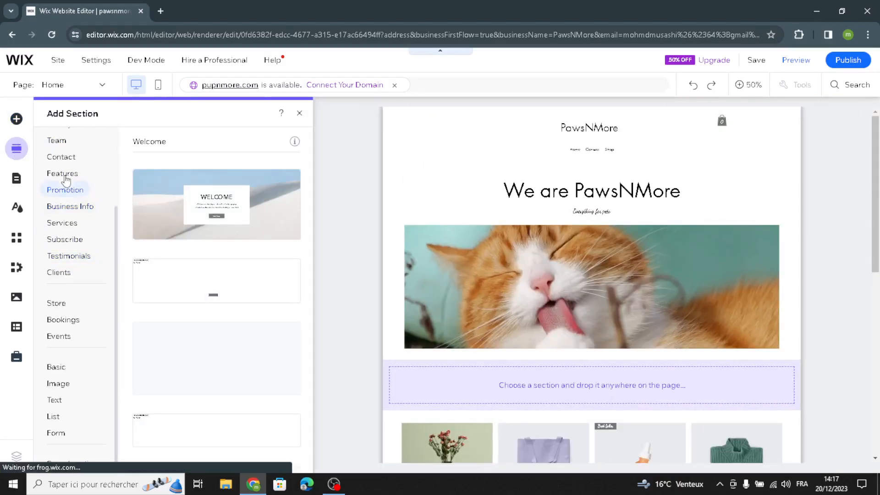
{"action": "scroll", "coordinate": [65, 184], "scroll_direction": "up", "scroll_amount": 2}
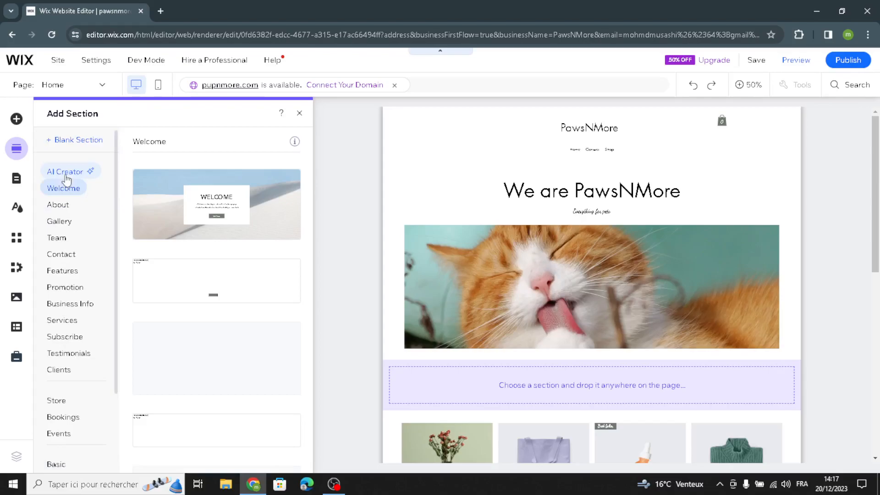
Step: Slightly increase the saturation of the middle grey base shade in the site's color theme, apply it and leave the site design settings
{"action": "left_click", "coordinate": [17, 208]}
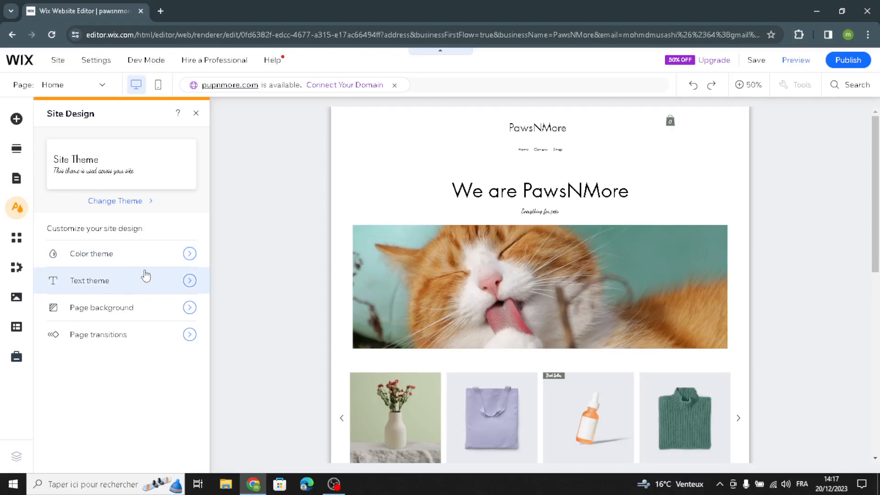
{"action": "left_click", "coordinate": [188, 263]}
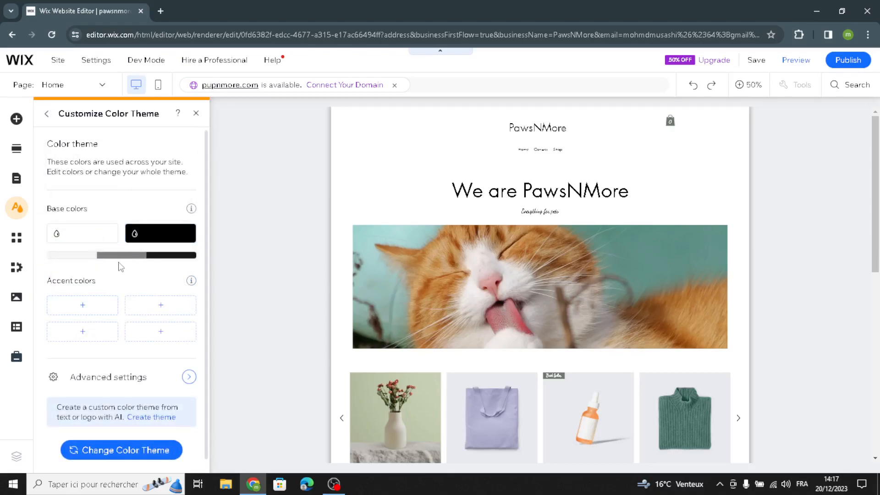
{"action": "left_click", "coordinate": [133, 255]}
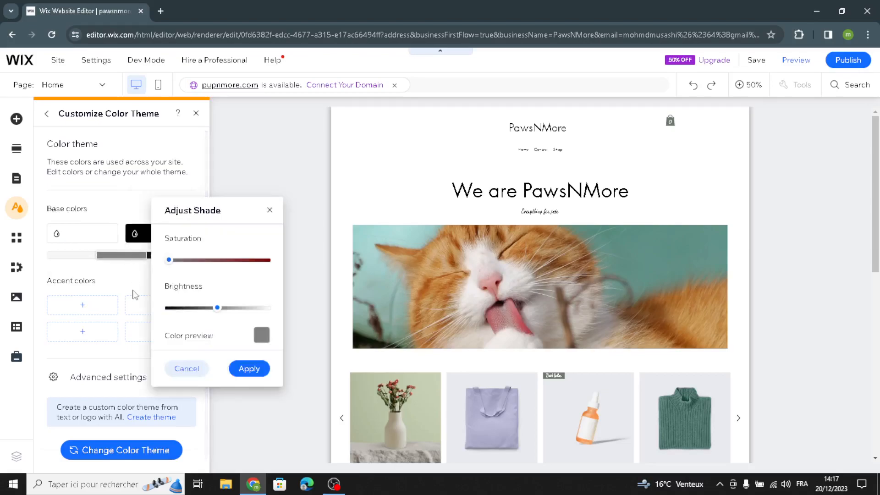
{"action": "left_click_drag", "start_coordinate": [169, 260], "coordinate": [183, 260]}
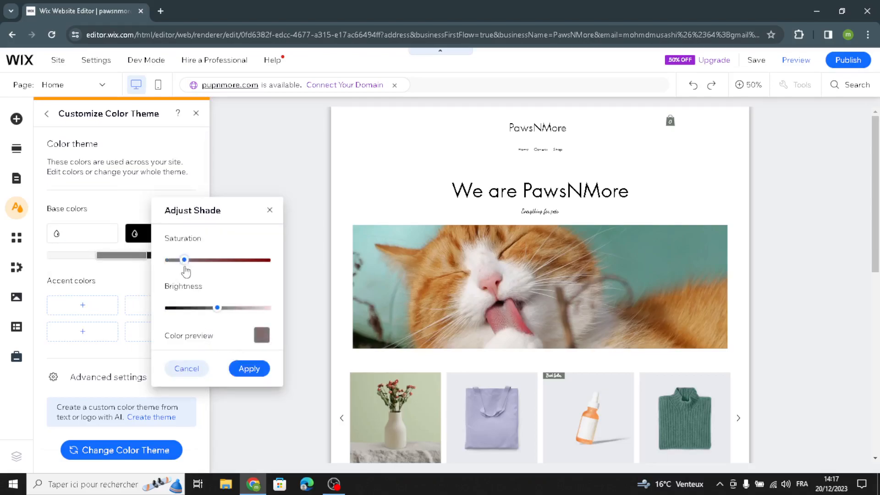
{"action": "left_click", "coordinate": [247, 369]}
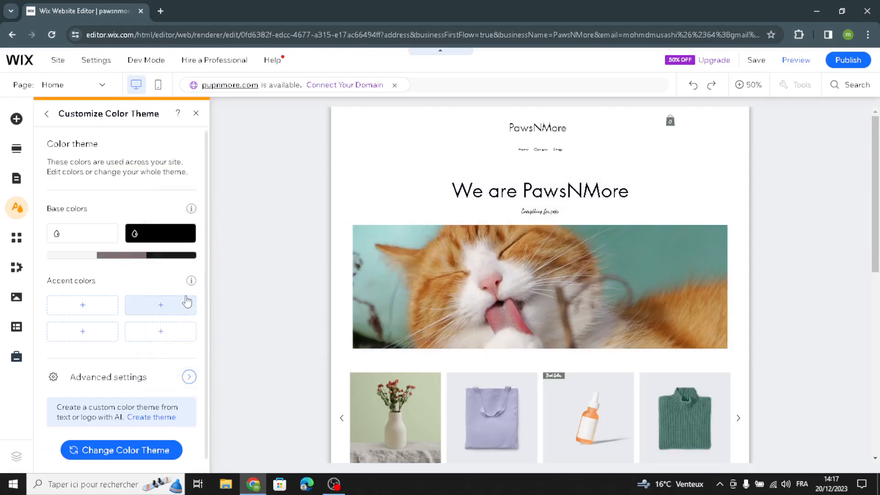
{"action": "scroll", "coordinate": [110, 348], "scroll_direction": "down", "scroll_amount": 1}
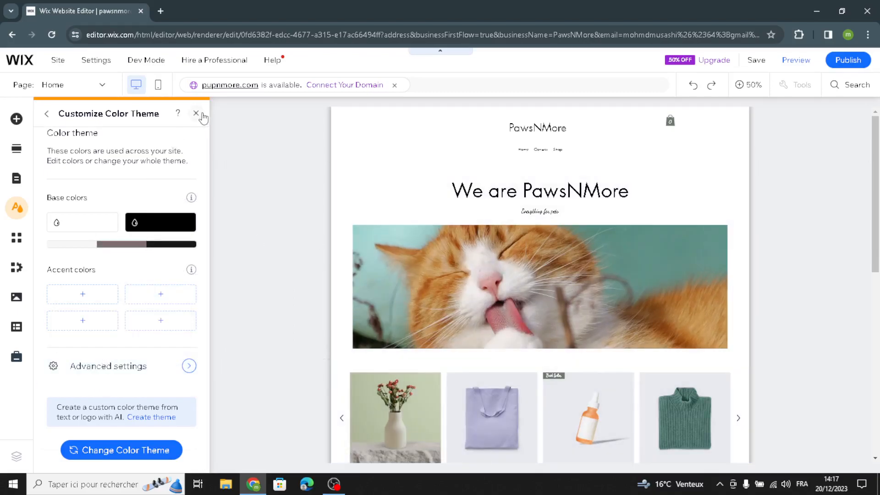
{"action": "left_click", "coordinate": [196, 113]}
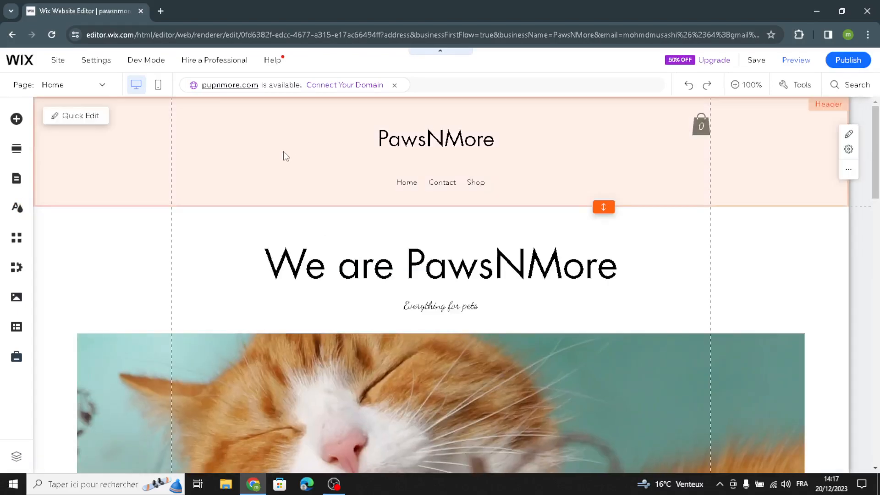
Step: Look through the quick-edit options for the header and the Welcome section, including the title, paragraph and strip backgrounds
{"action": "left_click", "coordinate": [95, 117]}
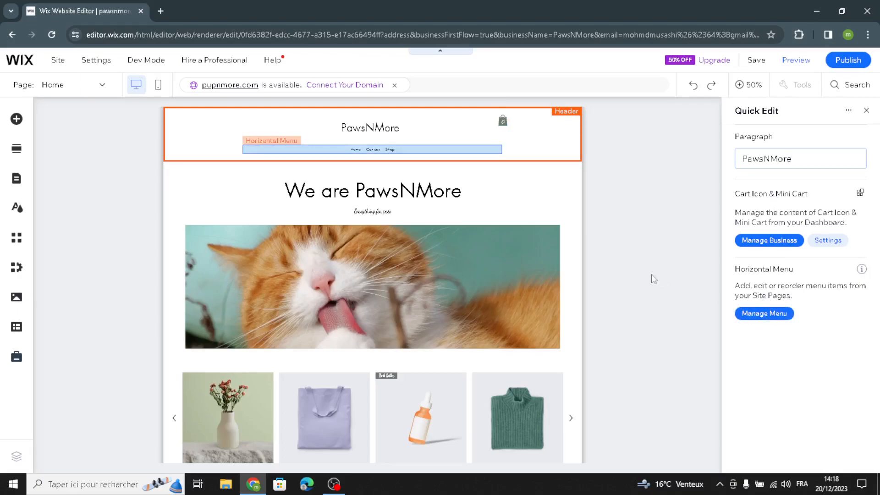
{"action": "left_click", "coordinate": [475, 219]}
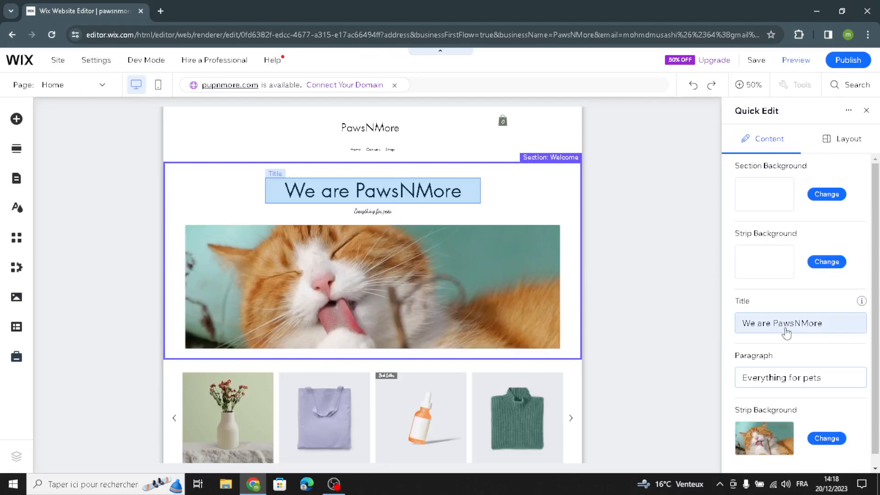
{"action": "left_click", "coordinate": [787, 334]}
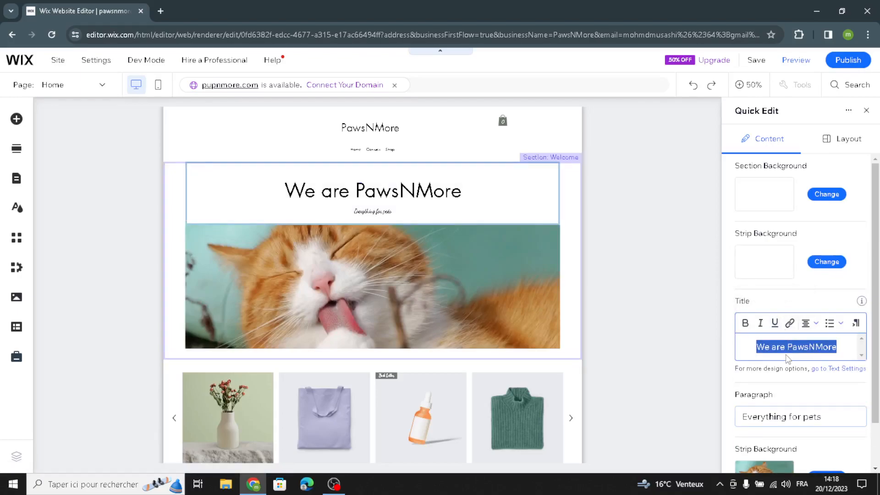
{"action": "scroll", "coordinate": [748, 371], "scroll_direction": "down", "scroll_amount": 1}
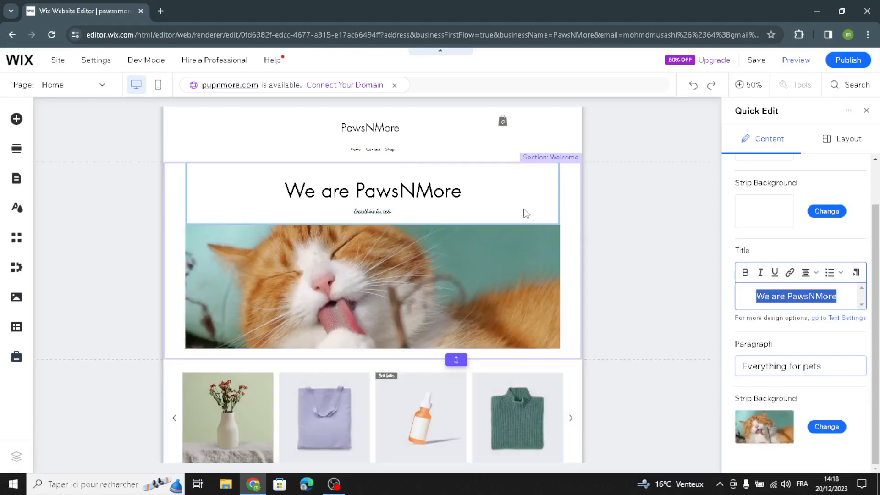
{"action": "left_click", "coordinate": [463, 232]}
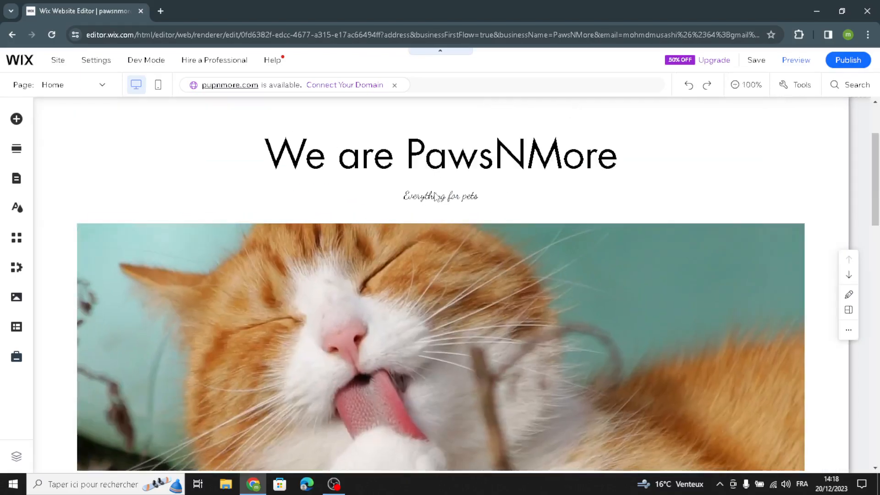
Step: Replace the "Everything for pets" tagline with AI-generated text using the Welcome section suggestion for PawsNMore
{"action": "left_click", "coordinate": [437, 197]}
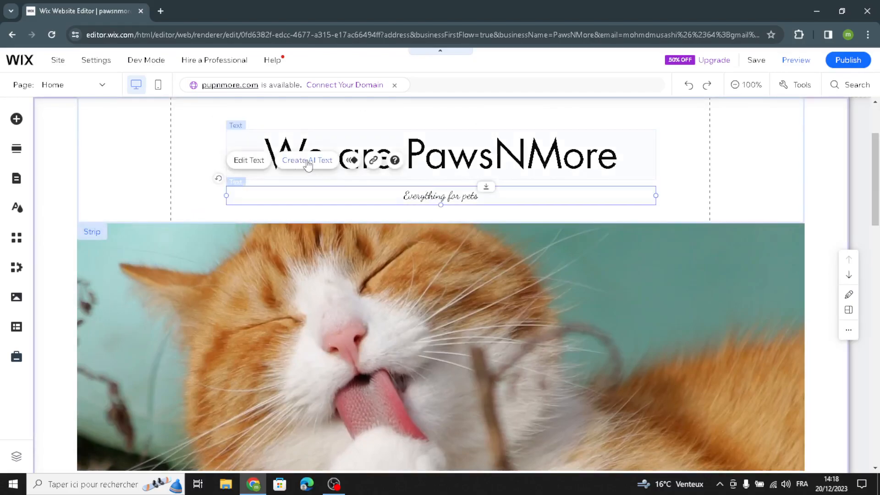
{"action": "left_click", "coordinate": [307, 162]}
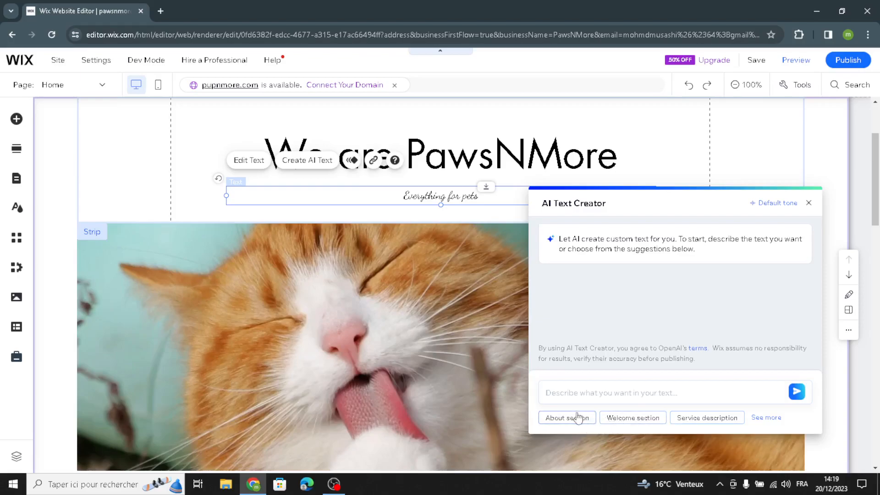
{"action": "left_click", "coordinate": [619, 419]}
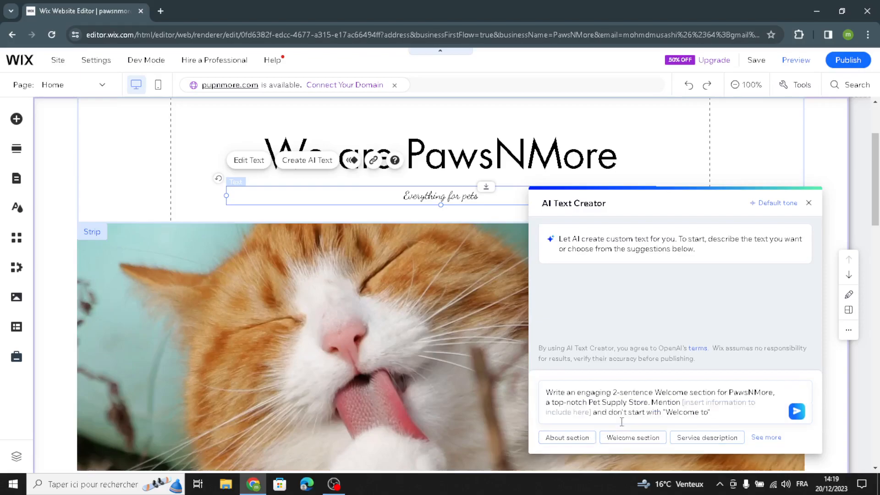
{"action": "left_click", "coordinate": [796, 417]}
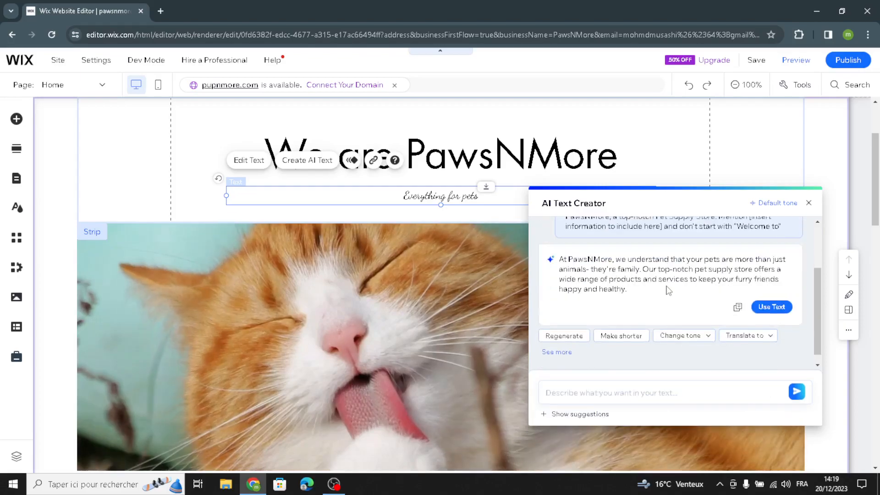
{"action": "left_click", "coordinate": [772, 306]}
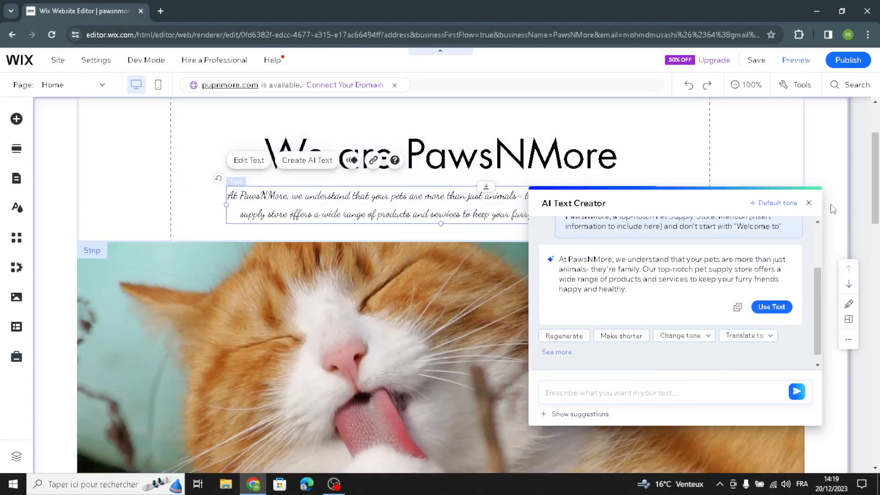
{"action": "left_click", "coordinate": [809, 203]}
Step: Check the cat image strip's options and open product management from the homepage's Products section
{"action": "scroll", "coordinate": [532, 271], "scroll_direction": "down", "scroll_amount": 3}
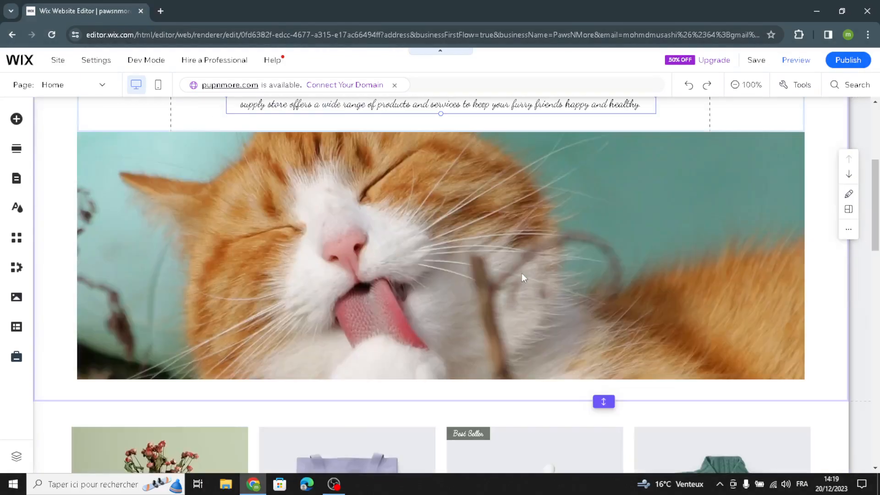
{"action": "left_click", "coordinate": [280, 257]}
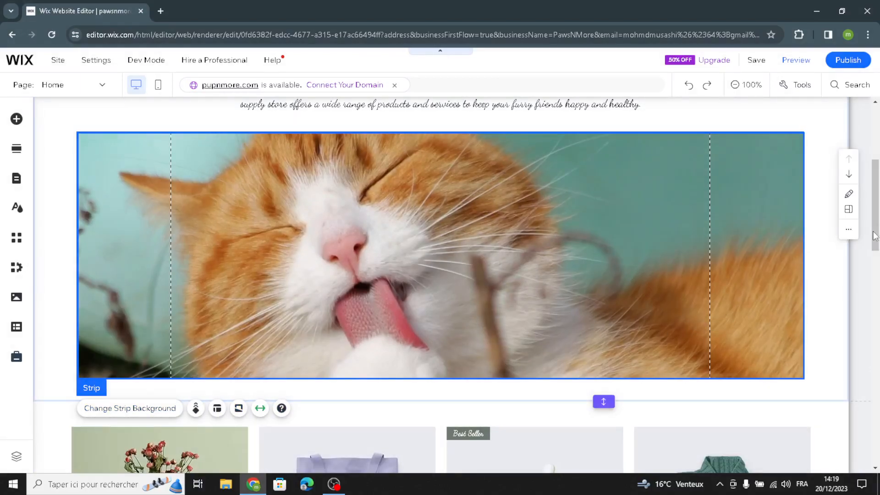
{"action": "scroll", "coordinate": [367, 336], "scroll_direction": "down", "scroll_amount": 6}
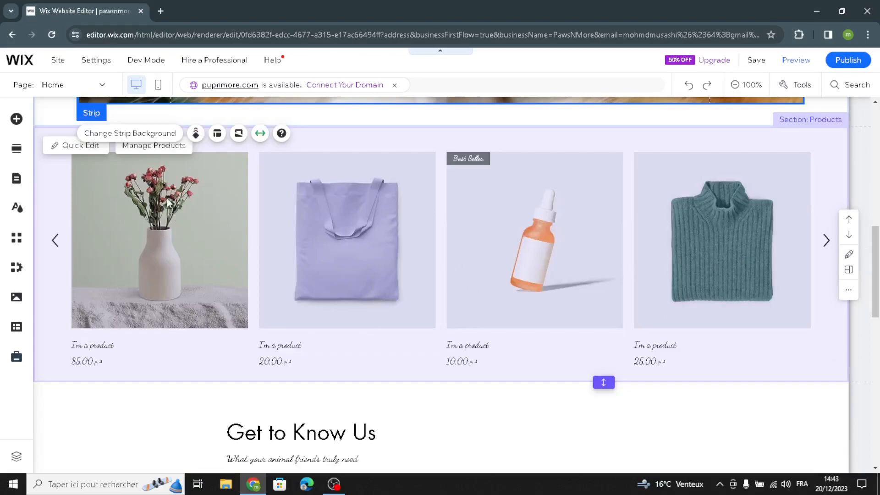
{"action": "scroll", "coordinate": [168, 210], "scroll_direction": "up", "scroll_amount": 2}
{"action": "left_click", "coordinate": [178, 266]}
{"action": "scroll", "coordinate": [180, 229], "scroll_direction": "down", "scroll_amount": 2}
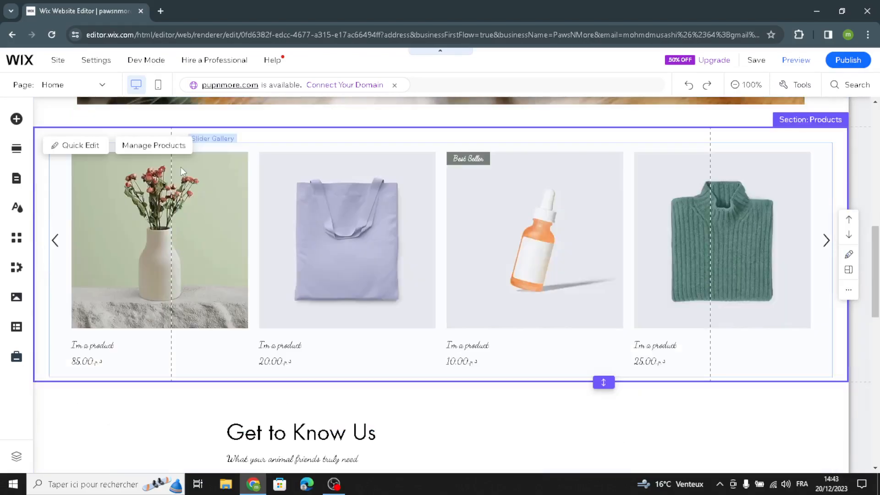
{"action": "left_click", "coordinate": [153, 146]}
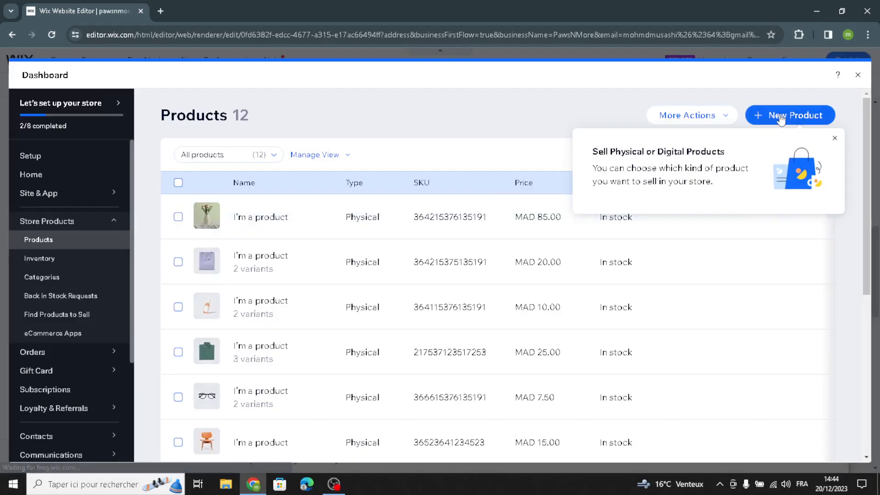
Step: Start a new physical product and examine its info, pricing, options, inventory, pre-order and subscription settings, leaving the dashboard without saving
{"action": "left_click", "coordinate": [782, 118]}
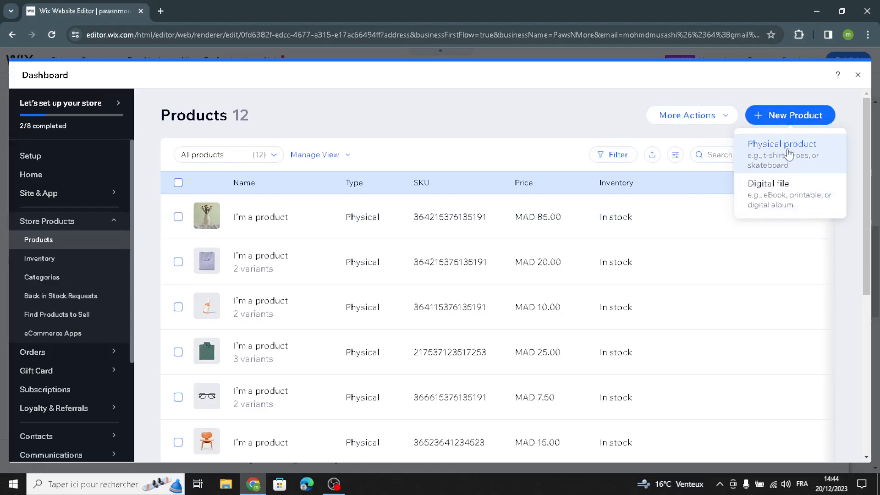
{"action": "left_click", "coordinate": [787, 120]}
{"action": "left_click", "coordinate": [787, 120]}
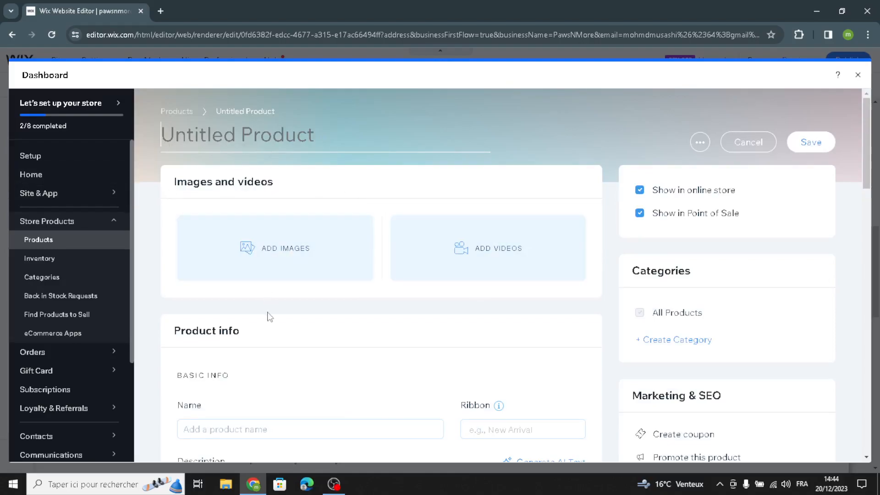
{"action": "scroll", "coordinate": [268, 314], "scroll_direction": "down", "scroll_amount": 3}
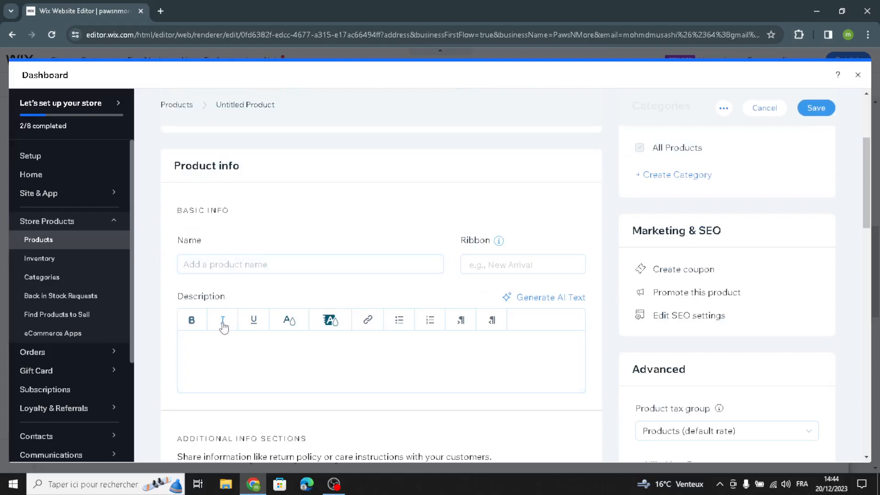
{"action": "scroll", "coordinate": [228, 293], "scroll_direction": "down", "scroll_amount": 5}
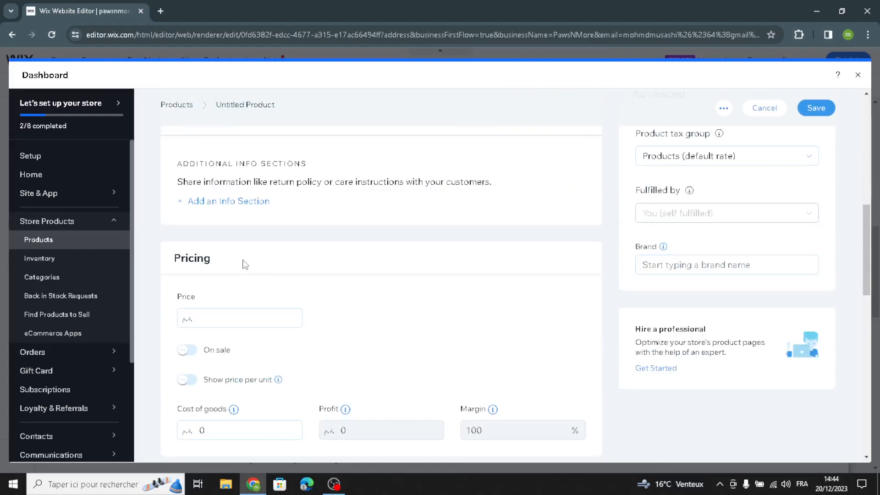
{"action": "scroll", "coordinate": [239, 293], "scroll_direction": "down", "scroll_amount": 7}
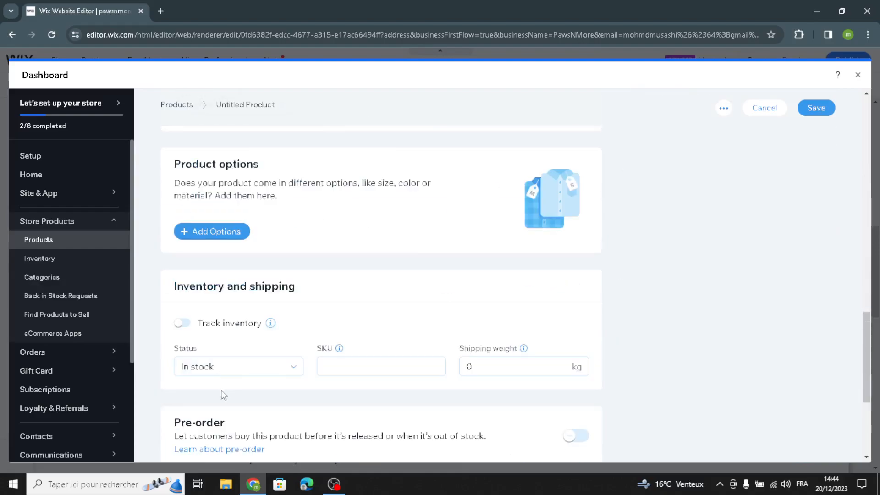
{"action": "scroll", "coordinate": [224, 395], "scroll_direction": "down", "scroll_amount": 4}
{"action": "scroll", "coordinate": [202, 215], "scroll_direction": "up", "scroll_amount": 2}
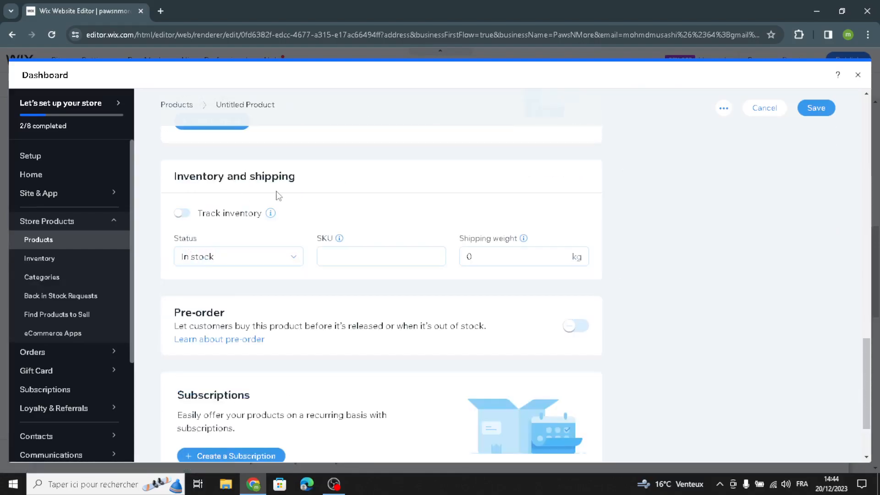
{"action": "scroll", "coordinate": [309, 351], "scroll_direction": "down", "scroll_amount": 1}
{"action": "scroll", "coordinate": [309, 351], "scroll_direction": "up", "scroll_amount": 2}
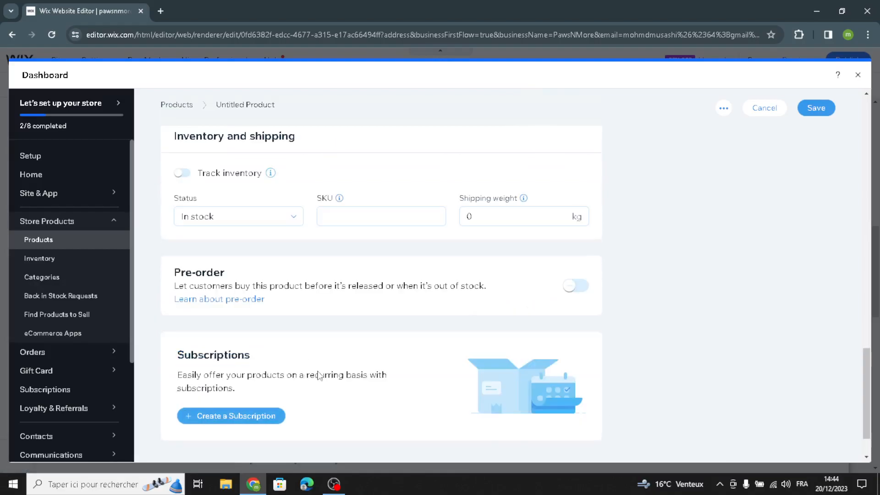
{"action": "scroll", "coordinate": [543, 153], "scroll_direction": "up", "scroll_amount": 10}
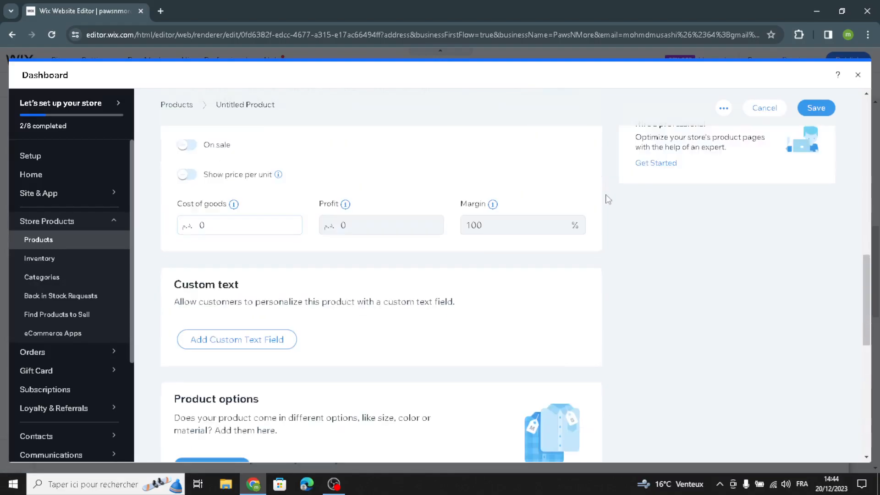
{"action": "scroll", "coordinate": [574, 260], "scroll_direction": "up", "scroll_amount": 1}
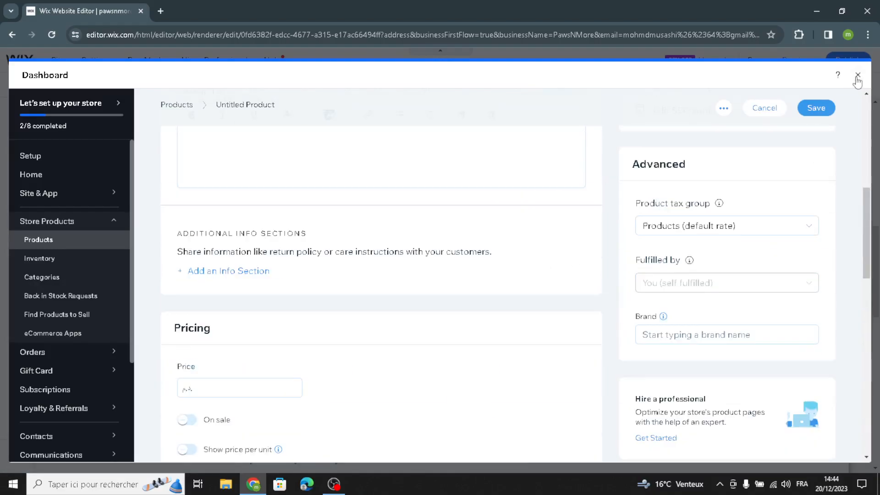
{"action": "left_click", "coordinate": [858, 75]}
Step: Replace the paragraph under "Get to Know Us" with AI-generated text using the About section suggestion for PawsNMore
{"action": "scroll", "coordinate": [283, 257], "scroll_direction": "down", "scroll_amount": 1}
{"action": "scroll", "coordinate": [282, 260], "scroll_direction": "up", "scroll_amount": 1}
{"action": "scroll", "coordinate": [281, 259], "scroll_direction": "down", "scroll_amount": 6}
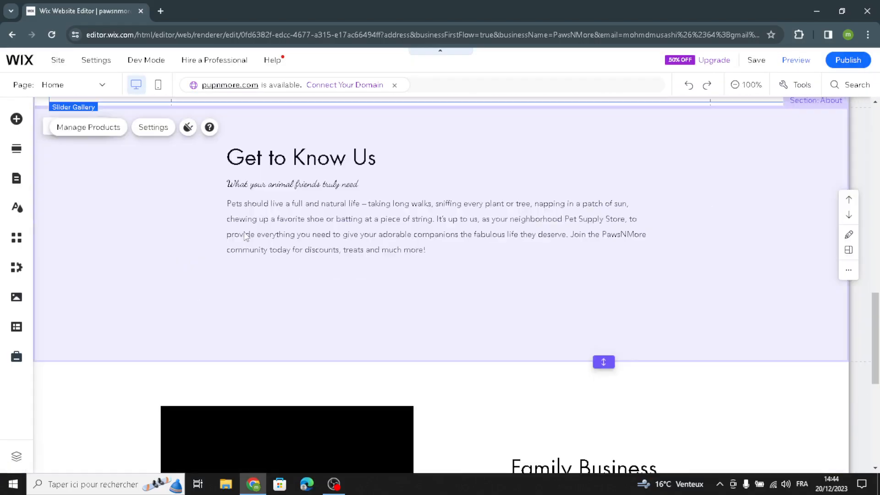
{"action": "left_click", "coordinate": [182, 226]}
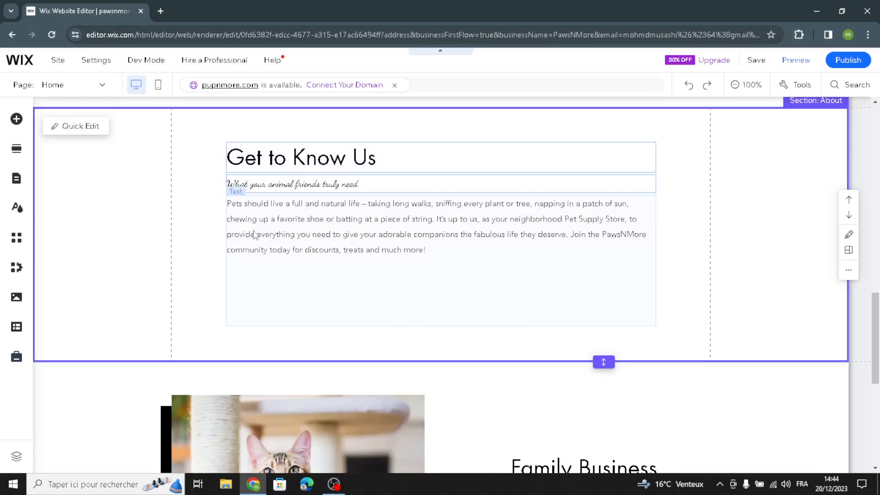
{"action": "left_click", "coordinate": [255, 234]}
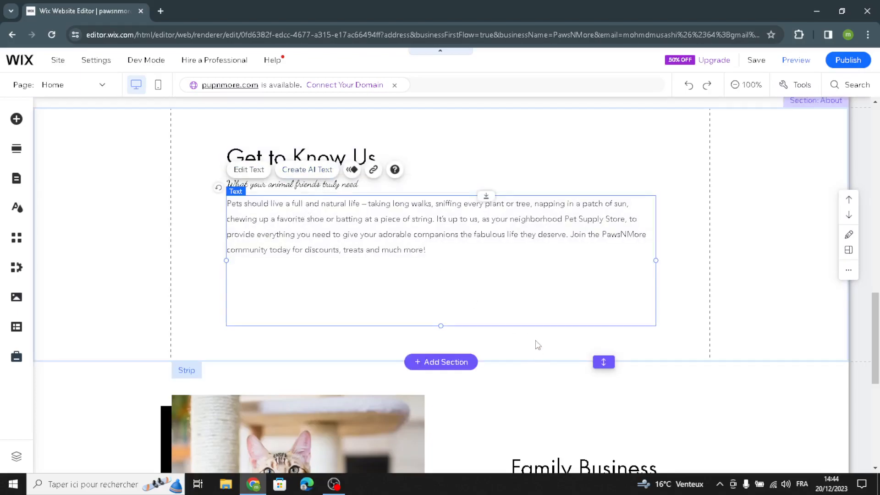
{"action": "left_click", "coordinate": [304, 171]}
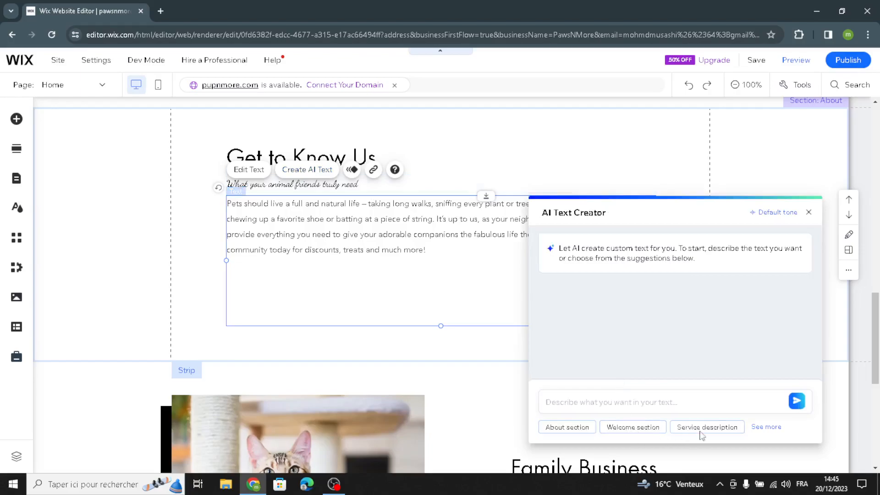
{"action": "left_click", "coordinate": [566, 426]}
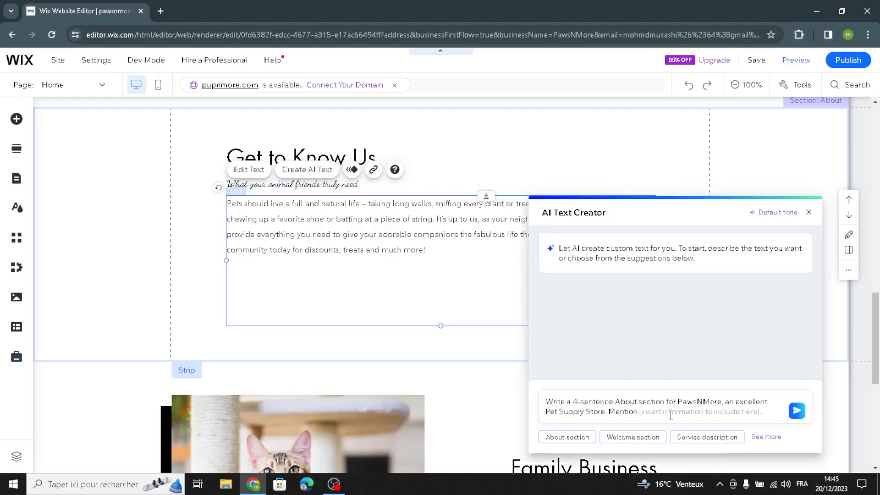
{"action": "left_click", "coordinate": [798, 411]}
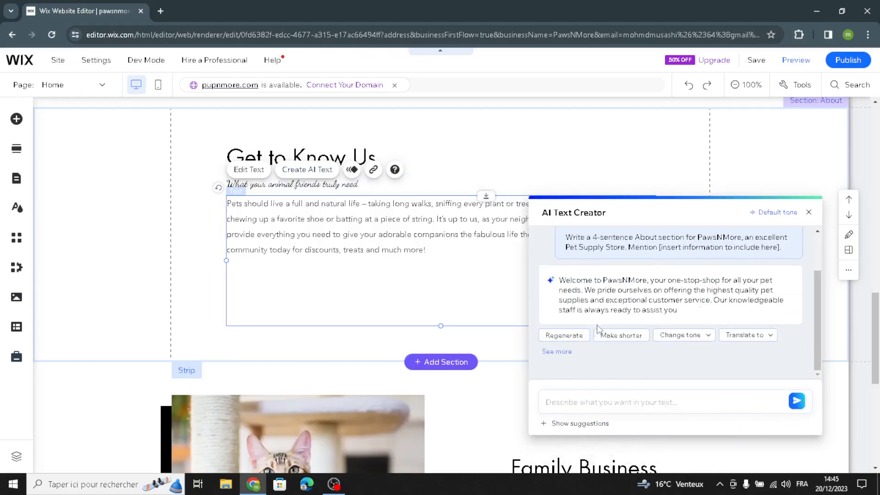
{"action": "left_click", "coordinate": [774, 307]}
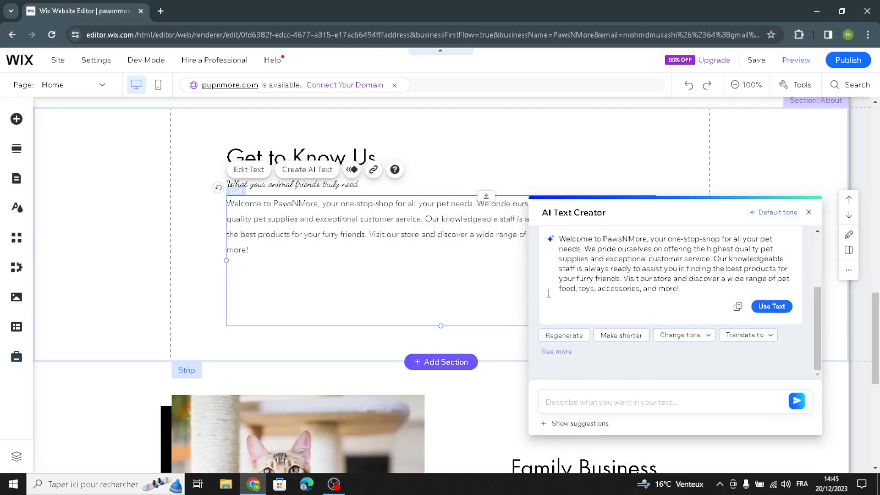
{"action": "left_click", "coordinate": [454, 144]}
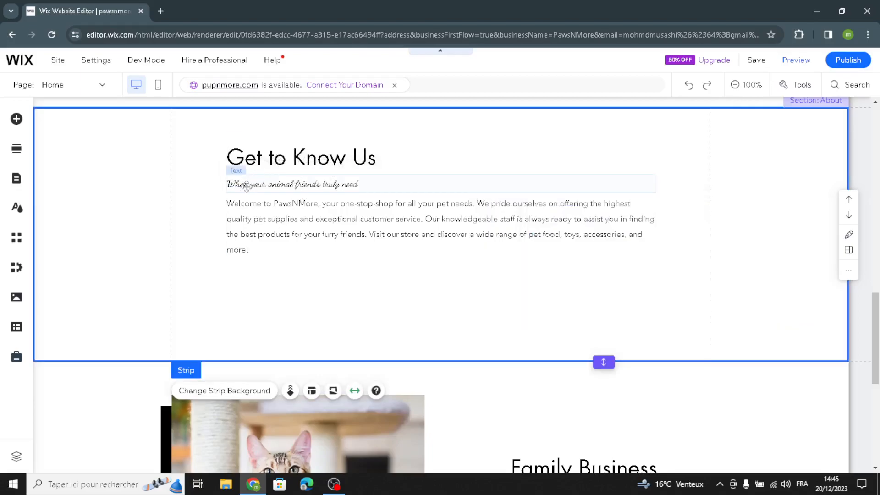
{"action": "left_click", "coordinate": [279, 186]}
{"action": "left_click", "coordinate": [141, 226]}
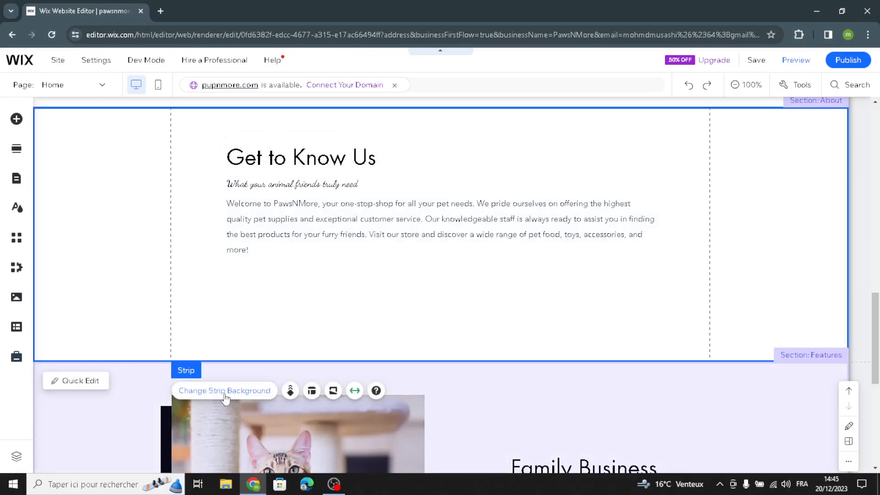
Step: Start changing the cat photo beside "Family Business" and search the image library for "pets"
{"action": "scroll", "coordinate": [196, 381], "scroll_direction": "down", "scroll_amount": 5}
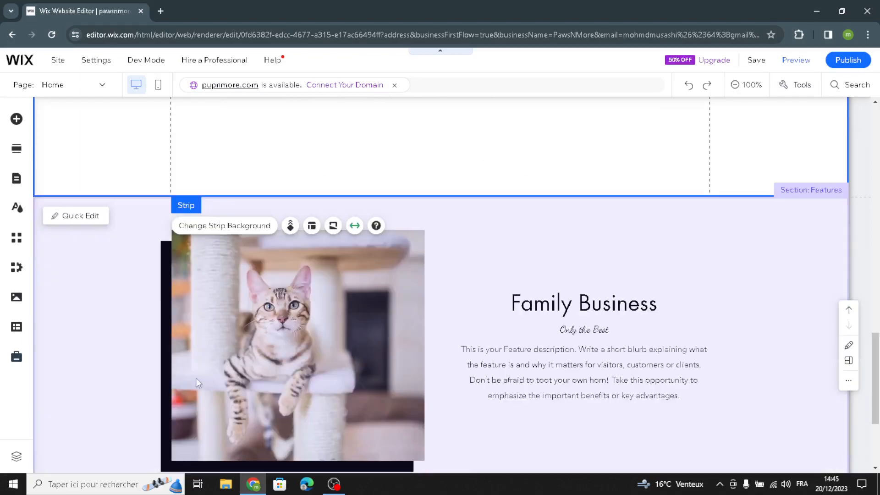
{"action": "scroll", "coordinate": [81, 225], "scroll_direction": "down", "scroll_amount": 2}
{"action": "scroll", "coordinate": [204, 299], "scroll_direction": "up", "scroll_amount": 2}
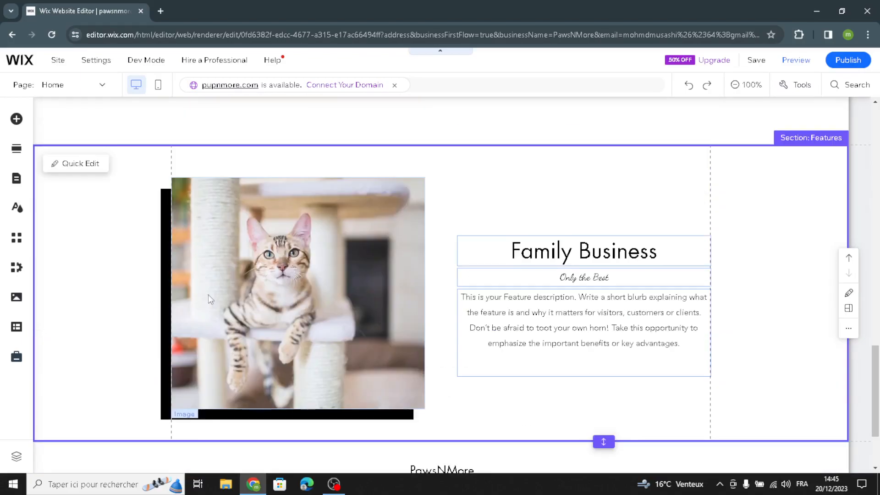
{"action": "left_click", "coordinate": [230, 298]}
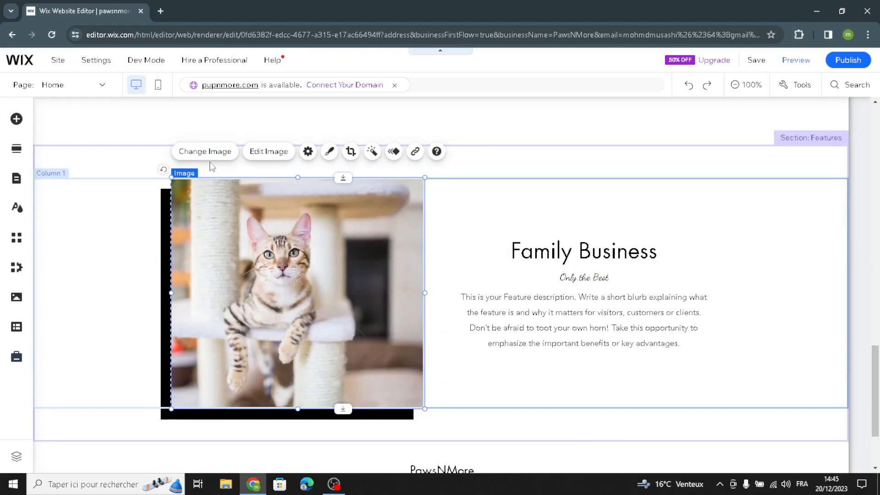
{"action": "double_click", "coordinate": [398, 243]}
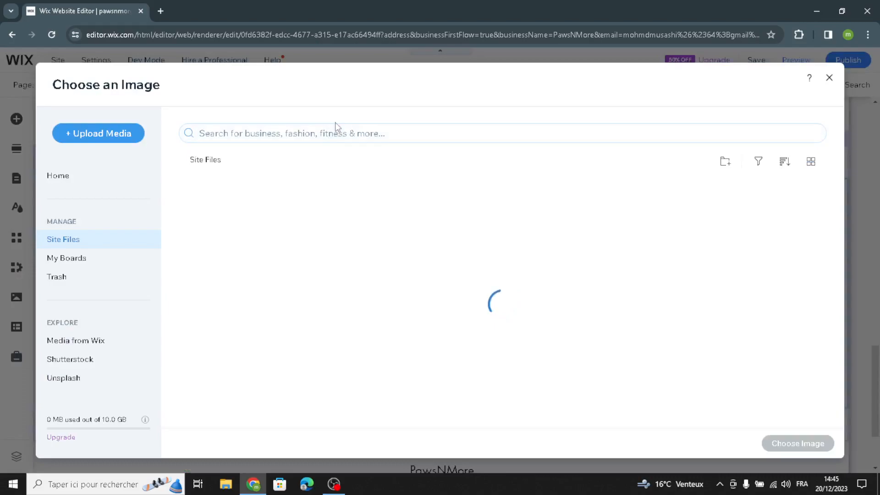
{"action": "type", "text": "pets"}
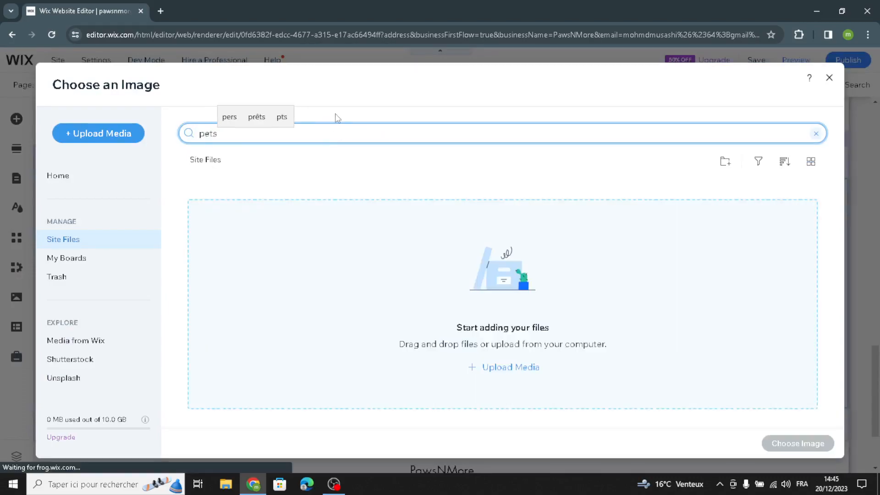
{"action": "key", "text": "Return"}
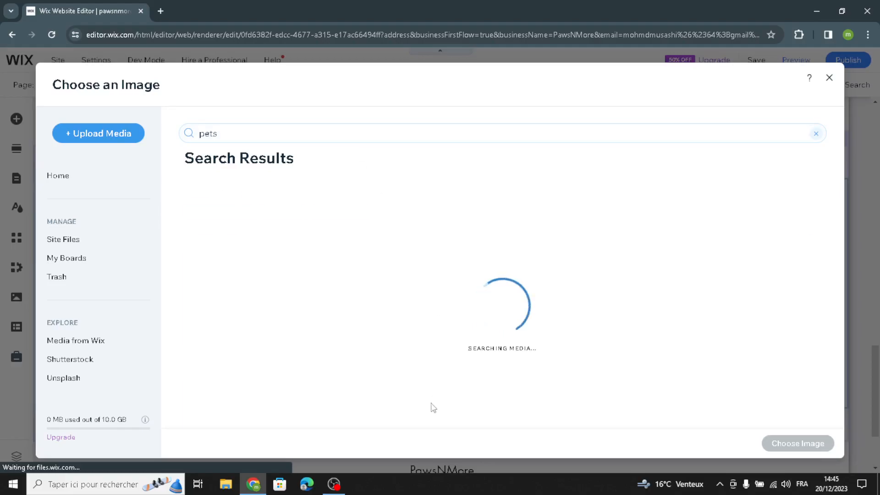
Step: Replace the "Family Business" photo with the Unsplash image of a cat and dog lying together in the grass
{"action": "scroll", "coordinate": [387, 344], "scroll_direction": "down", "scroll_amount": 2}
{"action": "scroll", "coordinate": [386, 344], "scroll_direction": "down", "scroll_amount": 5}
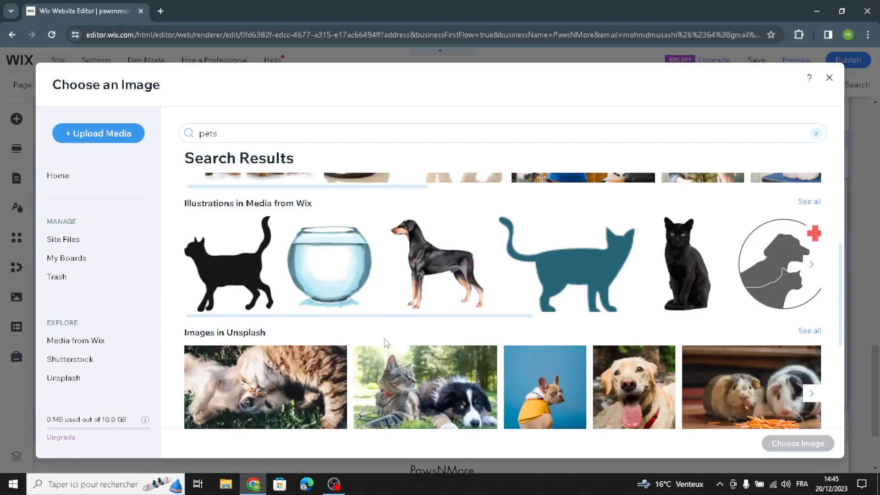
{"action": "scroll", "coordinate": [426, 321], "scroll_direction": "up", "scroll_amount": 1}
{"action": "scroll", "coordinate": [426, 321], "scroll_direction": "down", "scroll_amount": 1}
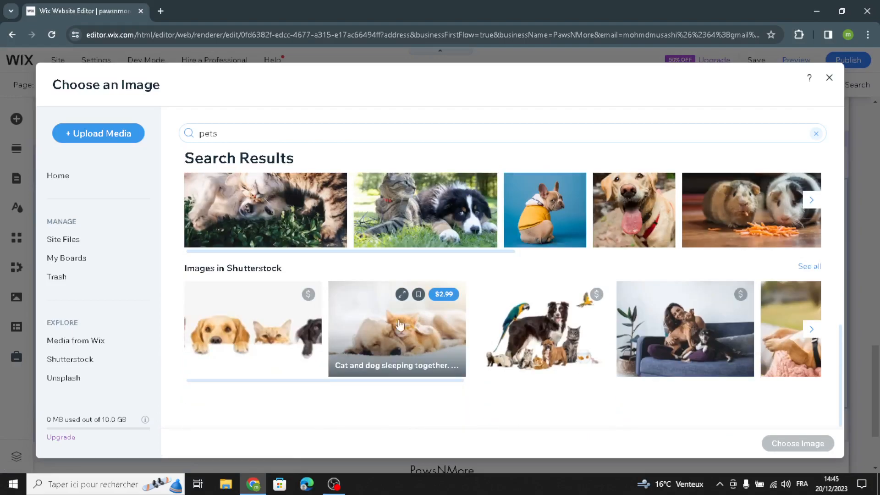
{"action": "scroll", "coordinate": [426, 321], "scroll_direction": "up", "scroll_amount": 1}
{"action": "left_click", "coordinate": [255, 273]}
{"action": "left_click", "coordinate": [793, 442]}
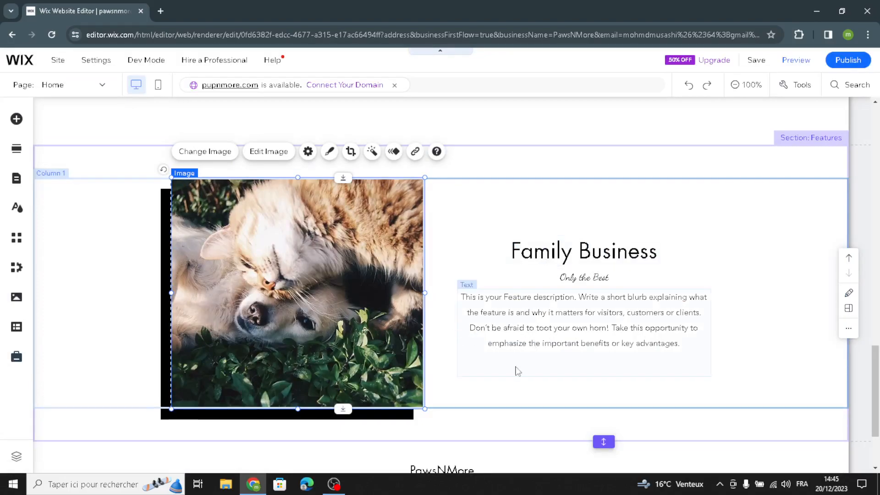
Step: Check the footer's quick-edit options for the business name, contact e-mail and copyright paragraphs
{"action": "scroll", "coordinate": [513, 375], "scroll_direction": "down", "scroll_amount": 2}
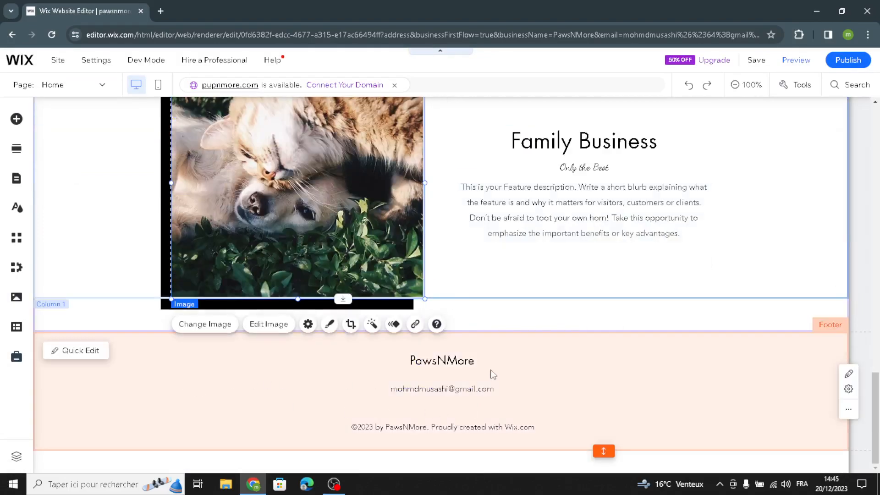
{"action": "left_click", "coordinate": [162, 384]}
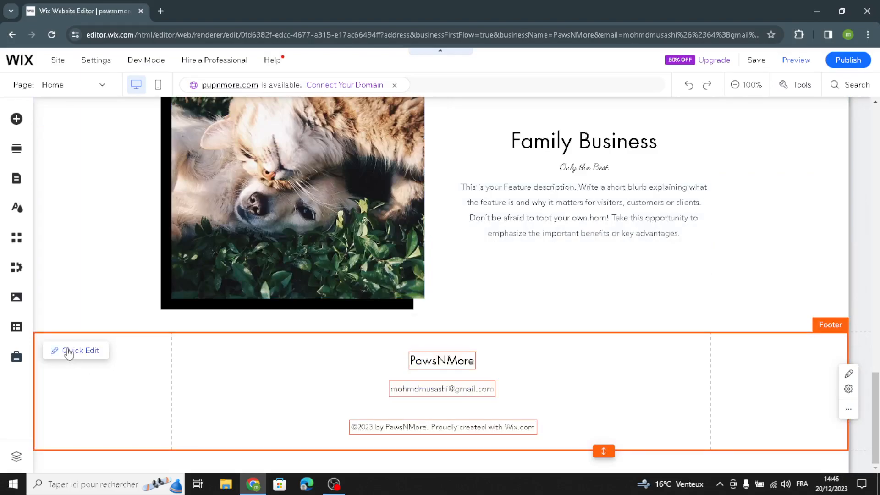
{"action": "left_click", "coordinate": [70, 351]}
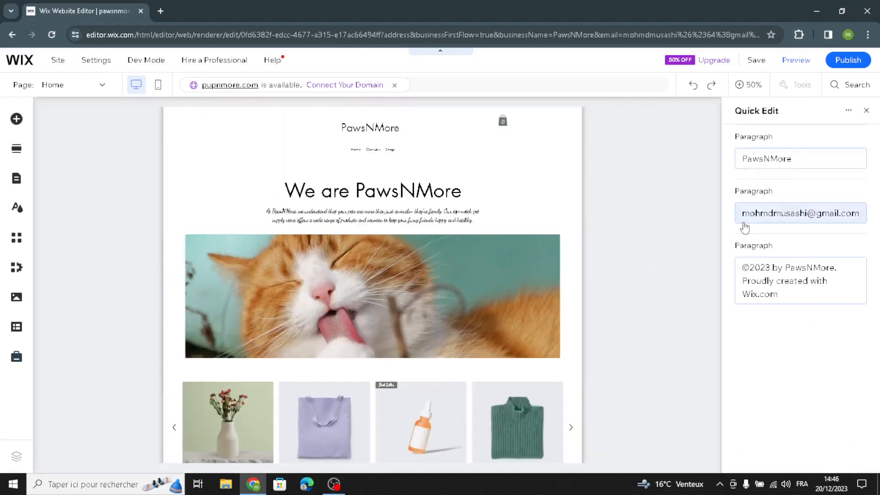
{"action": "mouse_move", "coordinate": [848, 59]}
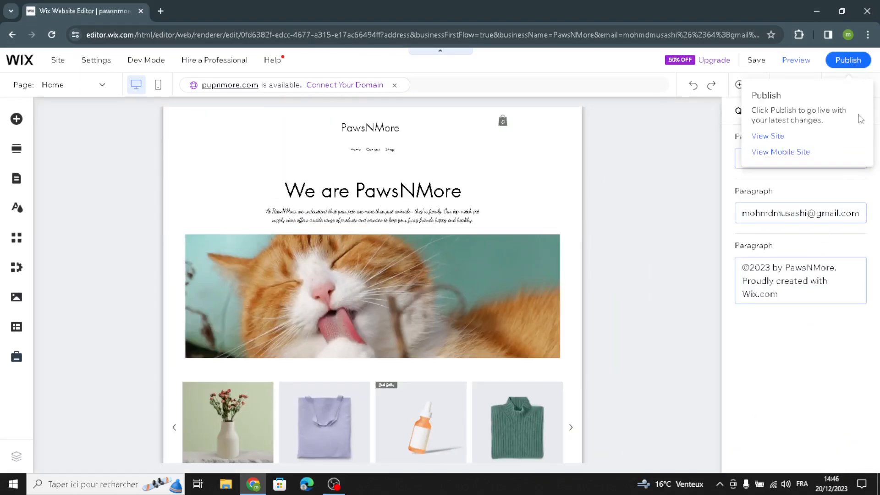
{"action": "left_click", "coordinate": [866, 111]}
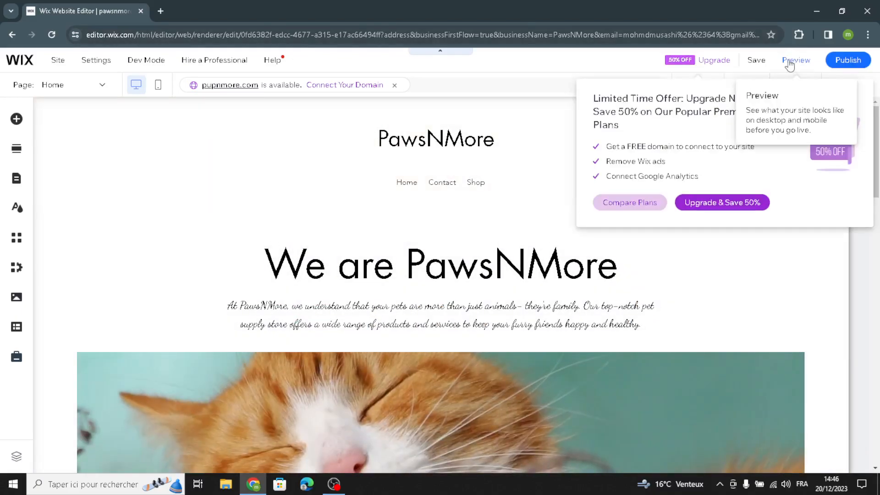
Step: Preview the site and look through the homepage from the header to the Get to Know Us section
{"action": "left_click", "coordinate": [790, 63]}
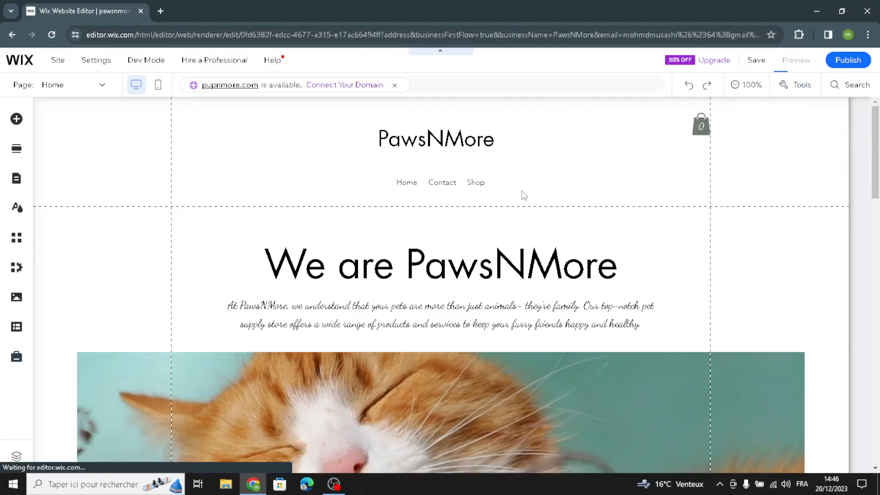
{"action": "scroll", "coordinate": [505, 229], "scroll_direction": "down", "scroll_amount": 8}
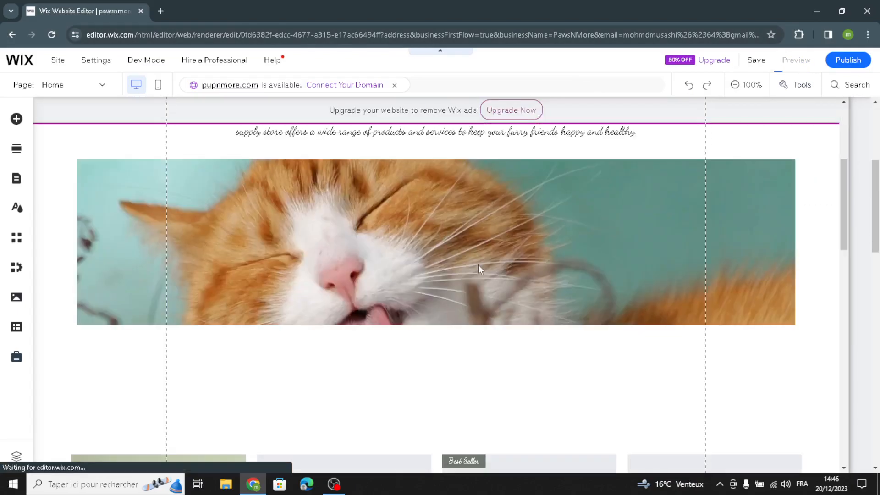
{"action": "scroll", "coordinate": [386, 324], "scroll_direction": "down", "scroll_amount": 7}
{"action": "scroll", "coordinate": [379, 332], "scroll_direction": "up", "scroll_amount": 10}
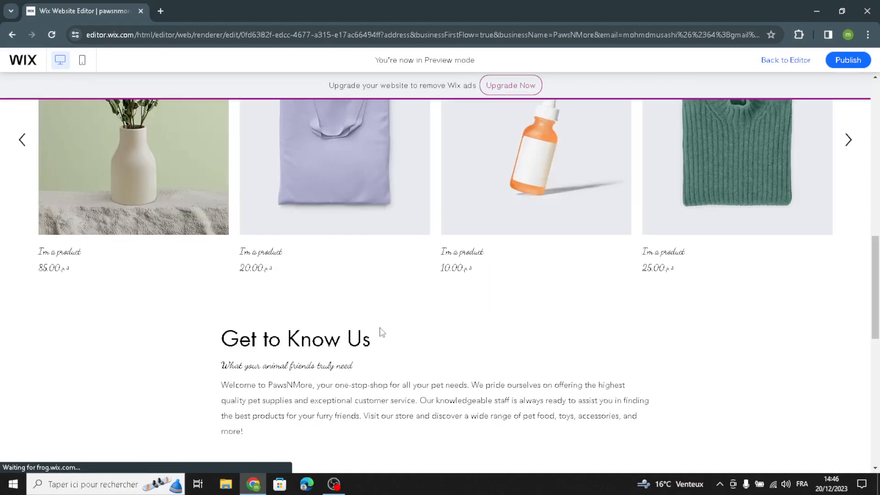
{"action": "scroll", "coordinate": [459, 234], "scroll_direction": "up", "scroll_amount": 5}
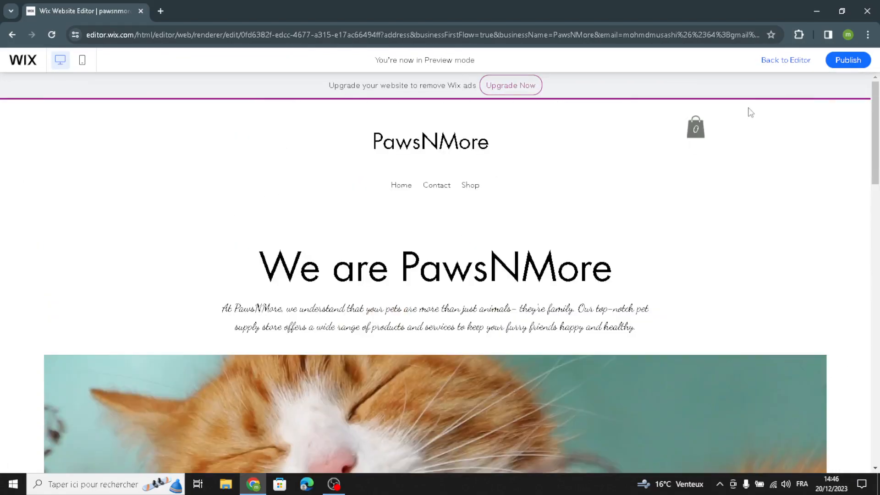
Step: Publish the PawsNMore site and dismiss the congratulations and mobile editing dialogs
{"action": "mouse_move", "coordinate": [847, 60]}
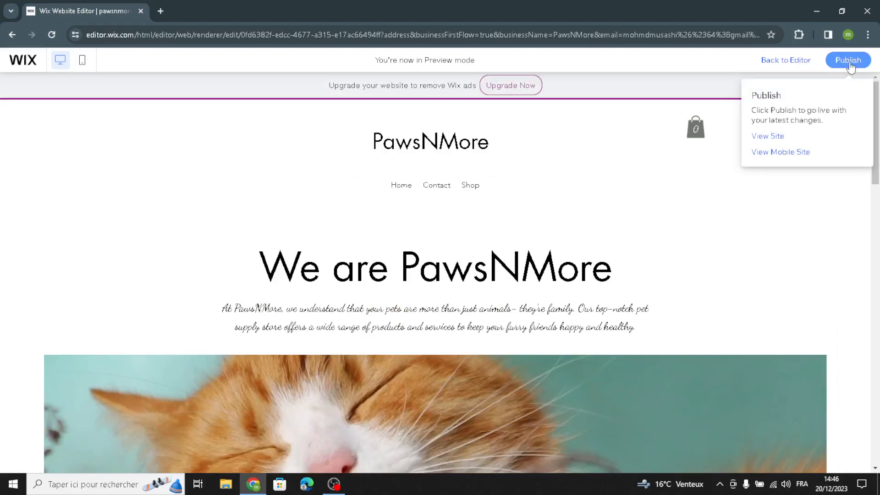
{"action": "left_click", "coordinate": [849, 64]}
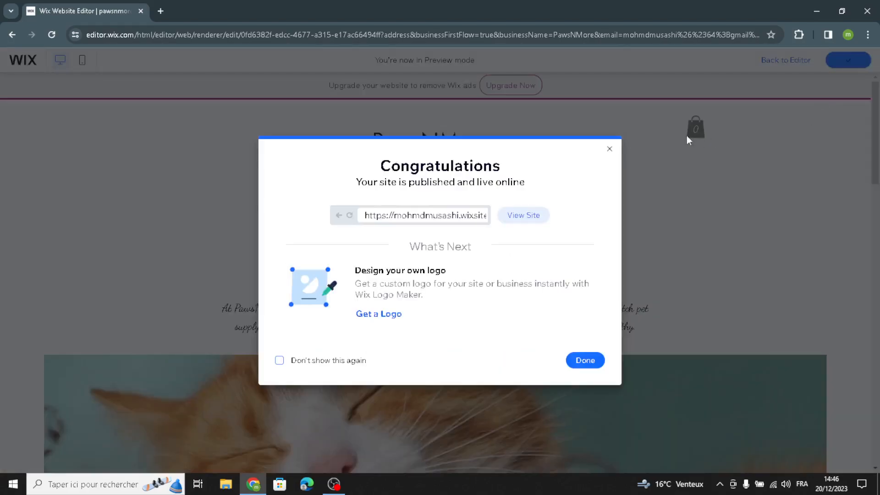
{"action": "left_click", "coordinate": [610, 149]}
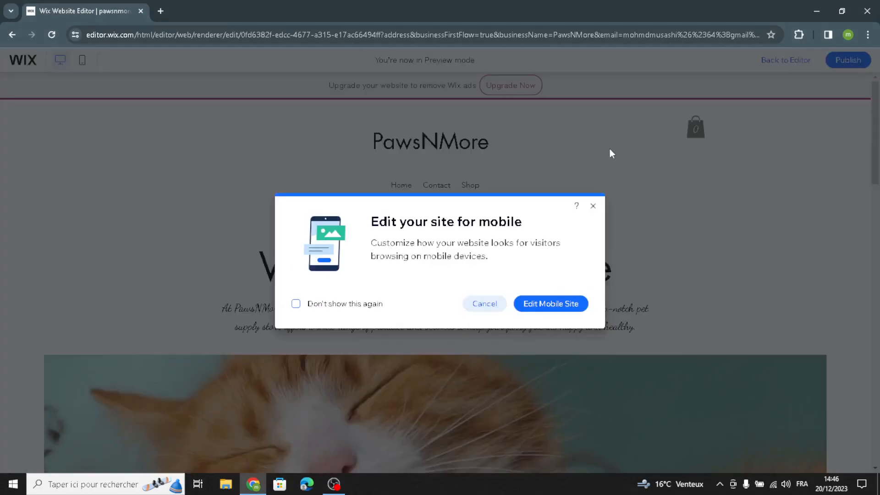
{"action": "left_click", "coordinate": [592, 207]}
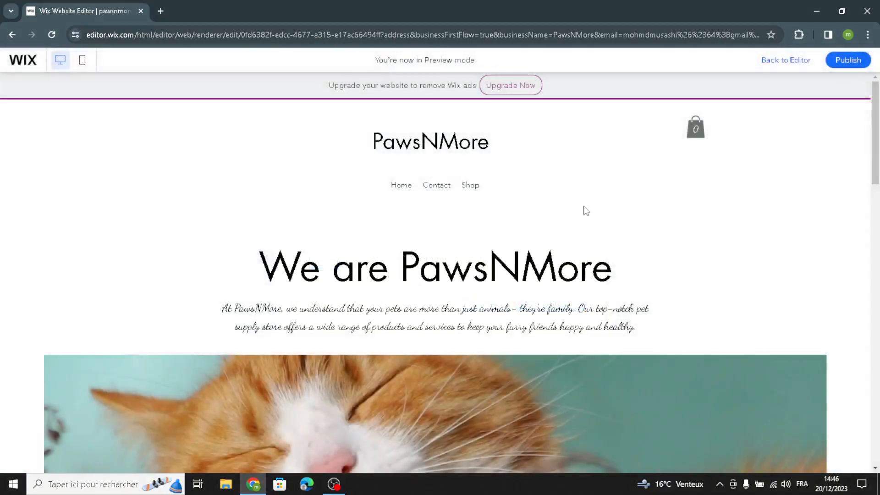